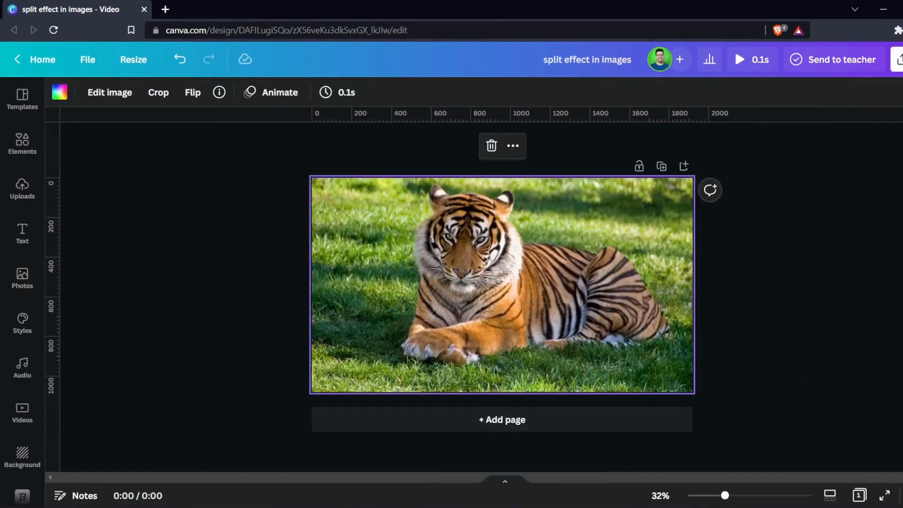
Download the design to the desktop as a PNG image named split effect in images.
left_click(898, 60)
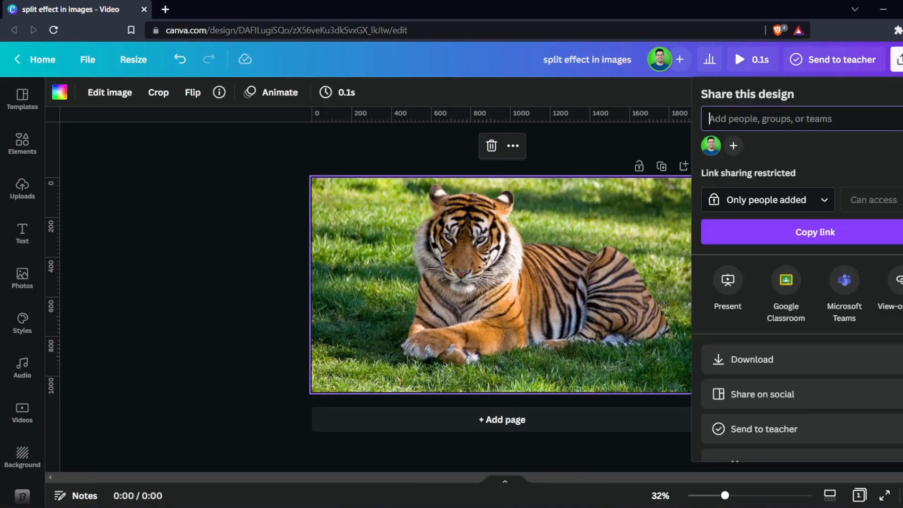
left_click(751, 359)
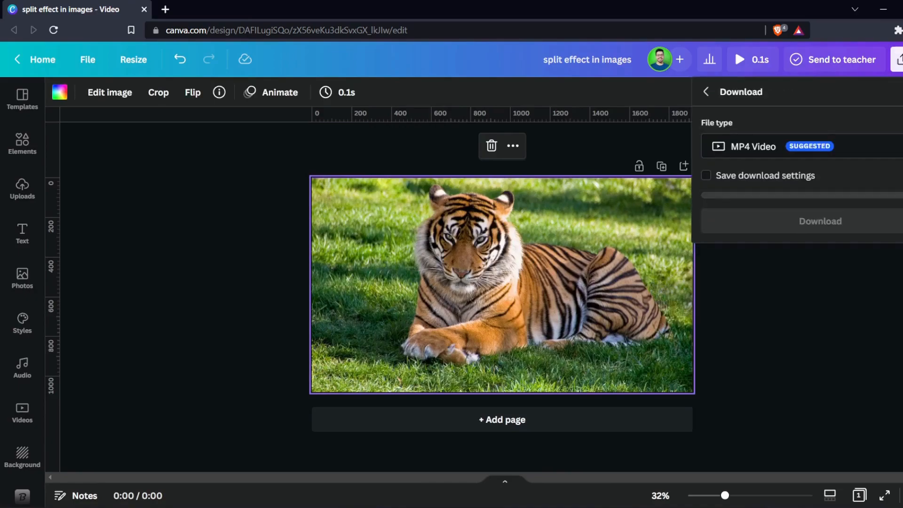
left_click(799, 146)
left_click(752, 98)
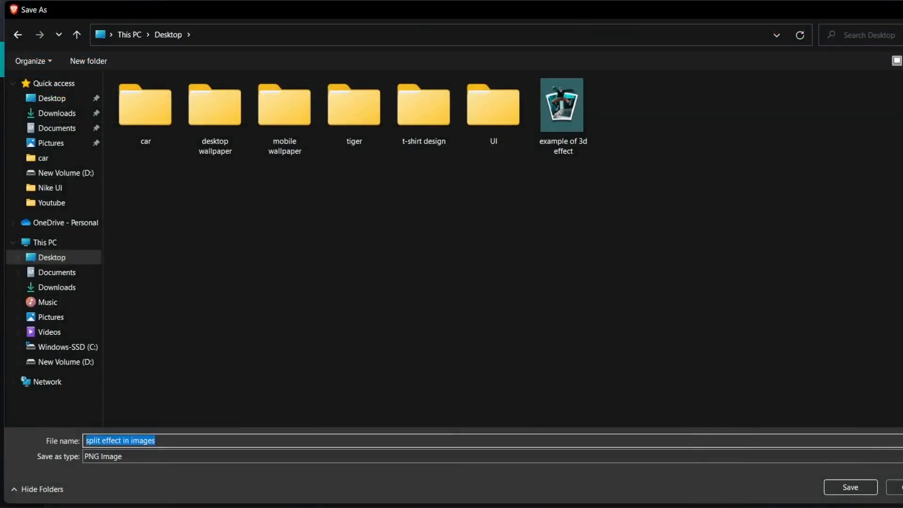
key("Return")
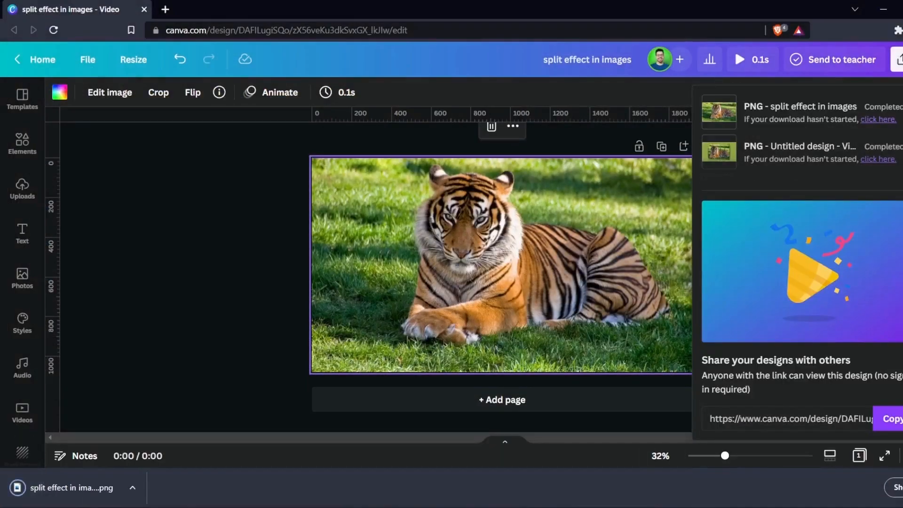
left_click(188, 273)
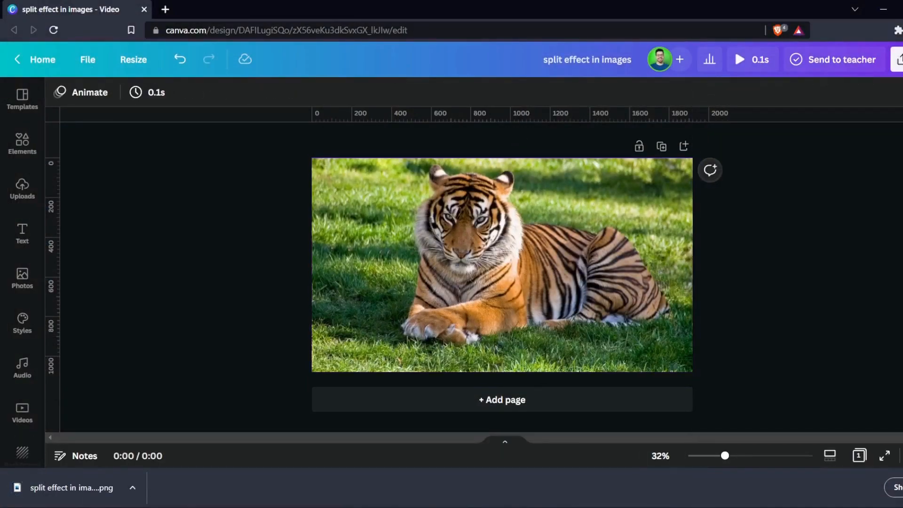
left_click(902, 487)
Add a blank page to the design and delete the tiger image from page 1.
left_click(502, 419)
scroll(501, 283, "up", 4)
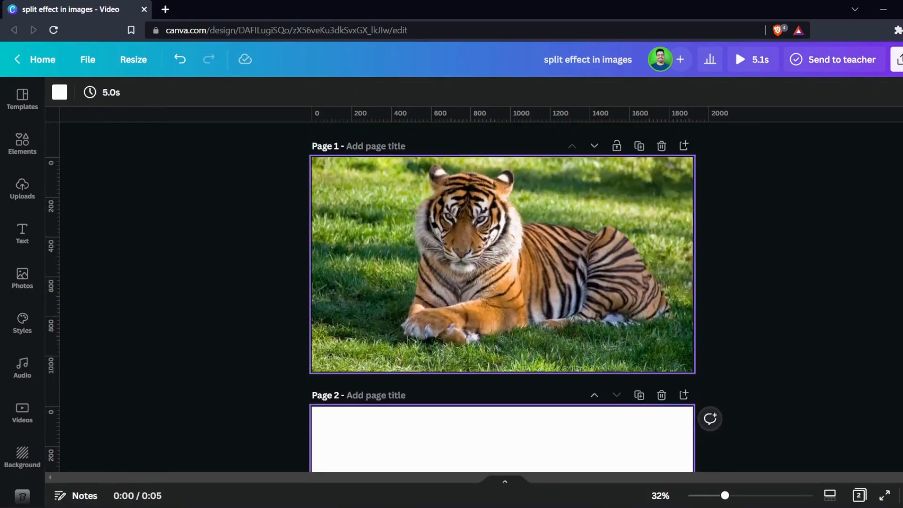
left_click(502, 282)
key("Delete")
Upload the split effect in images file from the desktop and place it on page 1.
left_click(22, 188)
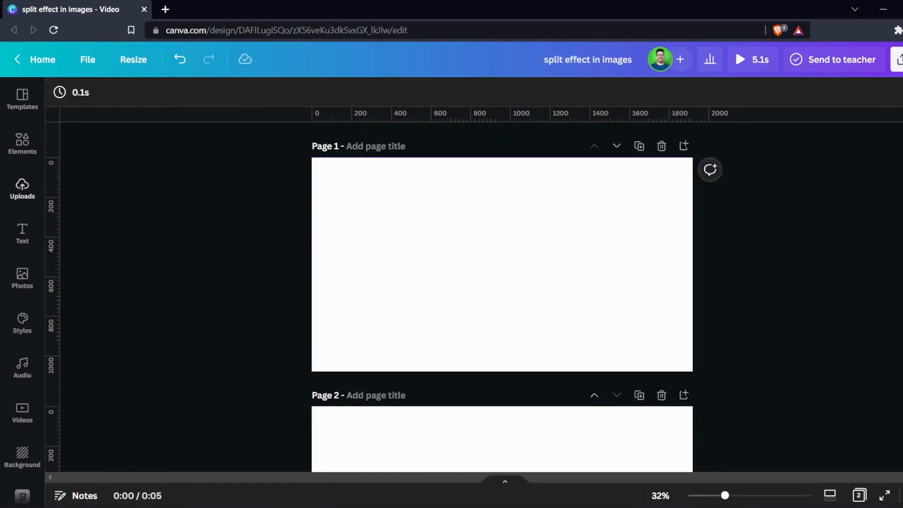
left_click(144, 129)
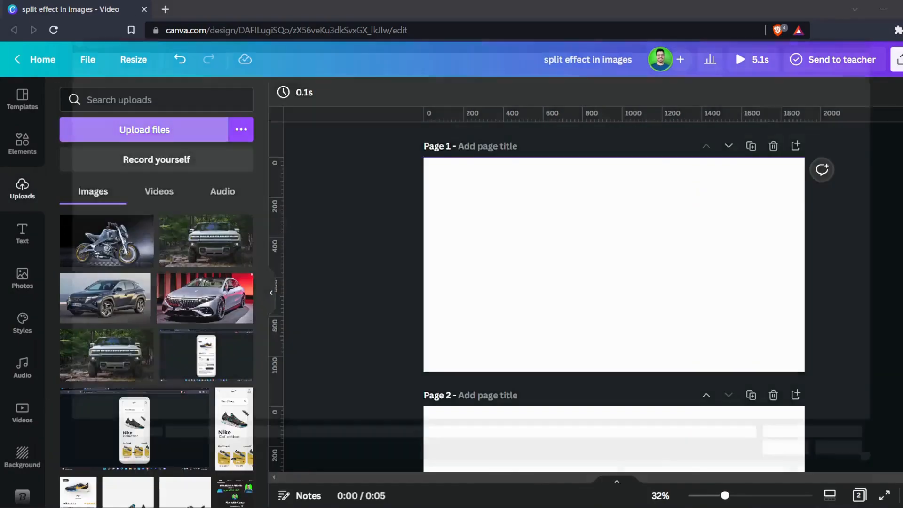
left_click(52, 98)
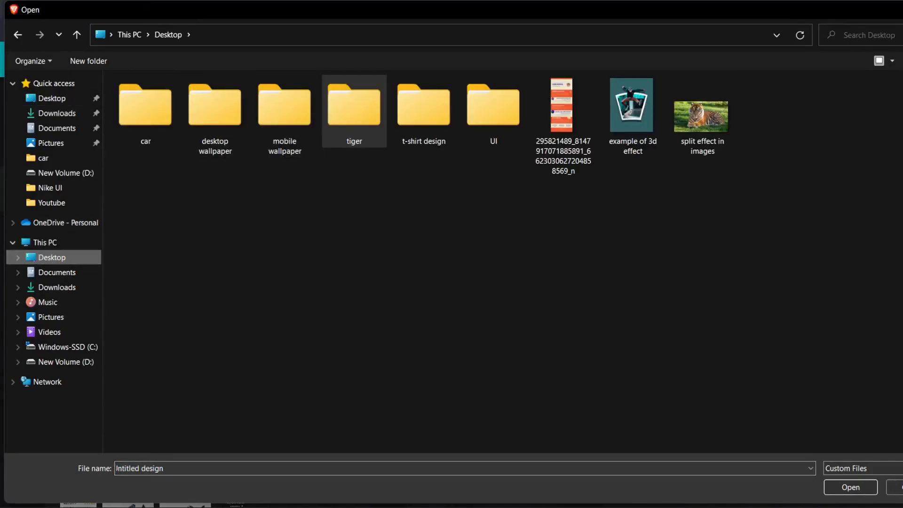
double_click(701, 117)
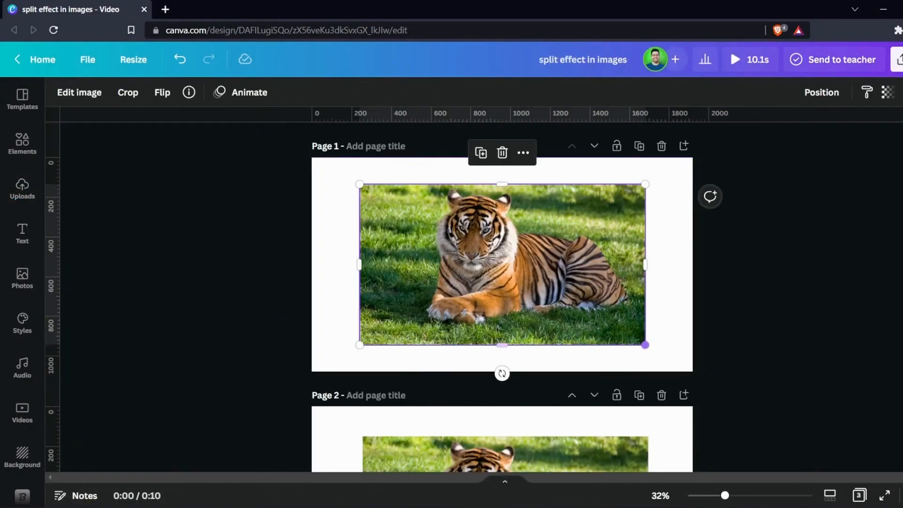
Enlarge the tiger image slightly on page 1, leaving a white margin around it.
left_click_drag(645, 344, 655, 350)
left_click(672, 346)
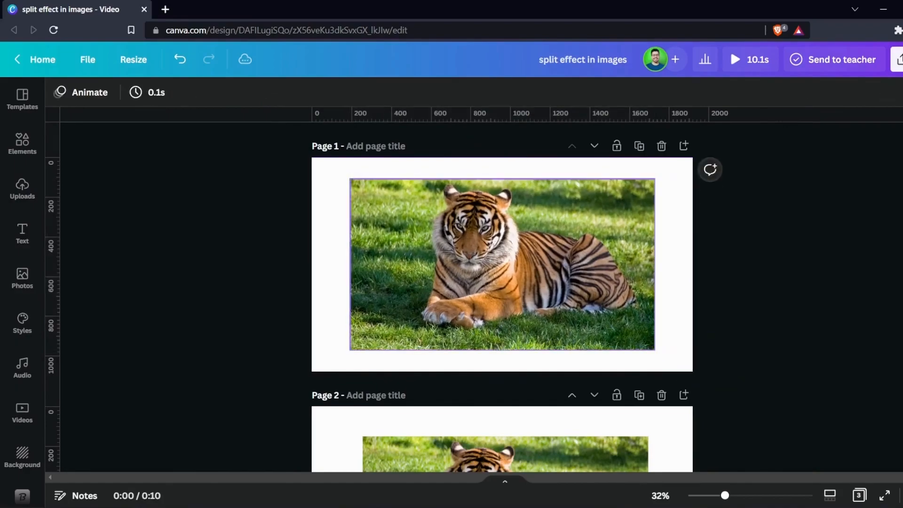
left_click(502, 264)
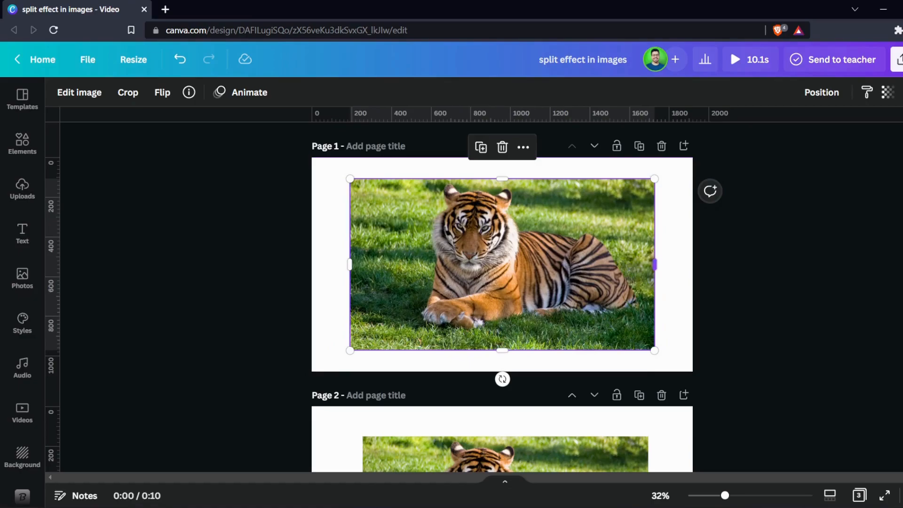
left_click_drag(654, 264, 660, 265)
key("ctrl+z")
left_click(675, 282)
left_click_drag(502, 265, 544, 272)
key("ctrl+z")
right_click(483, 259)
left_click(470, 244)
left_click(470, 244)
right_click(450, 232)
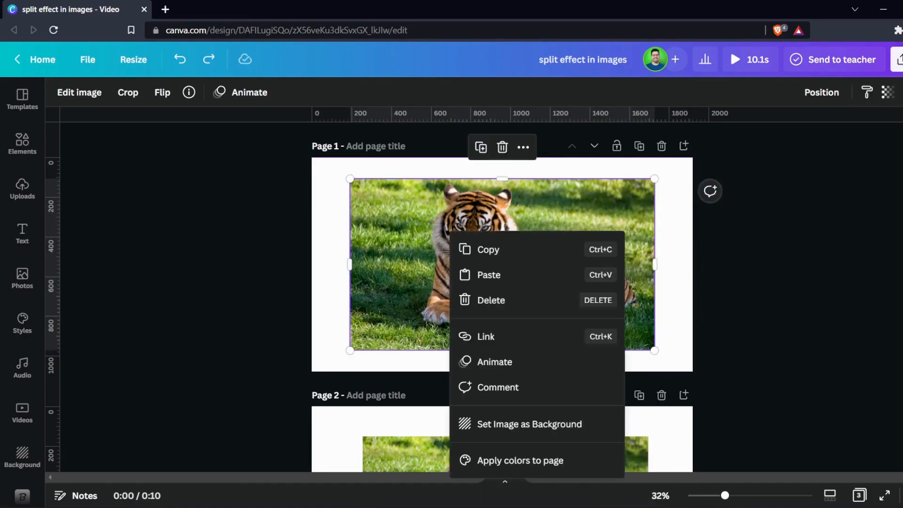
left_click(489, 274)
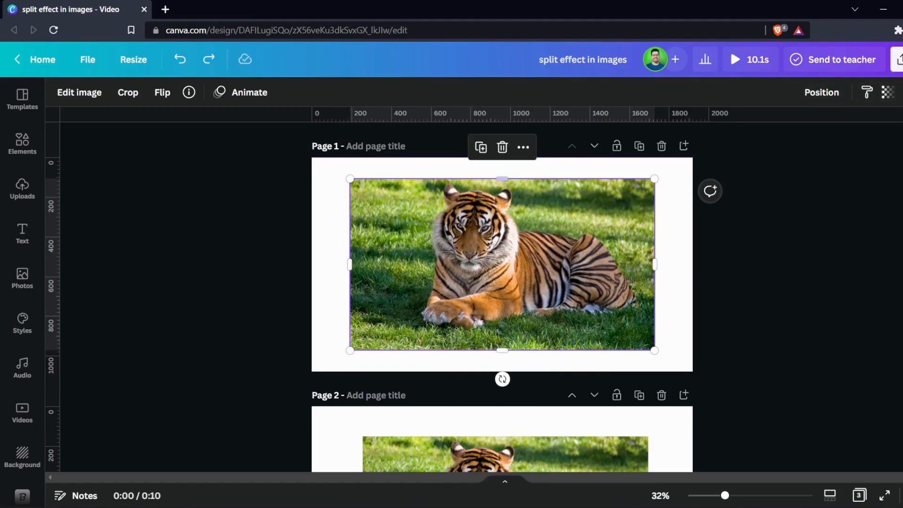
Duplicate the tiger image on page 1 and align the copy exactly over the original.
left_click(522, 148)
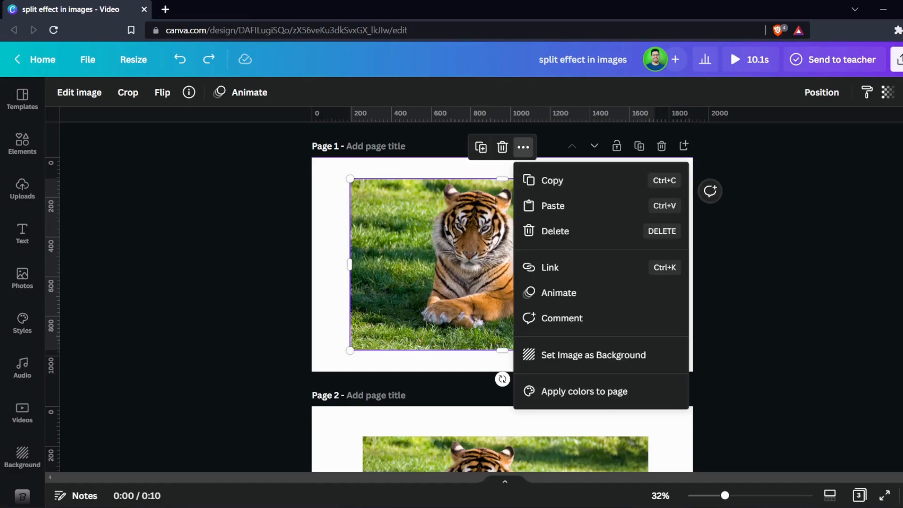
left_click(481, 147)
mouse_move(505, 268)
left_mouse_down()
mouse_move(519, 271)
mouse_move(502, 265)
left_mouse_up()
Crop the upper tiger image from its right side to a narrow vertical strip at the left edge.
scroll(502, 264, "up", 1)
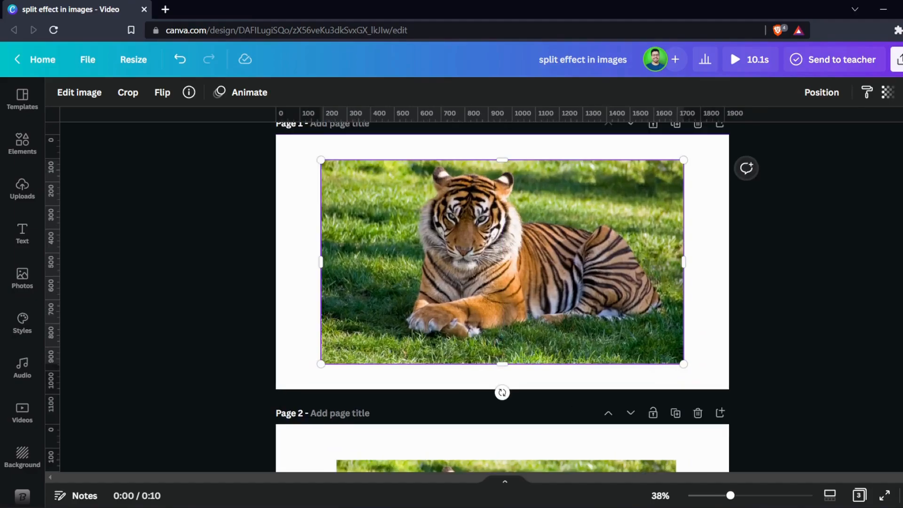
scroll(502, 264, "up", 2)
left_click_drag(758, 316, 327, 316)
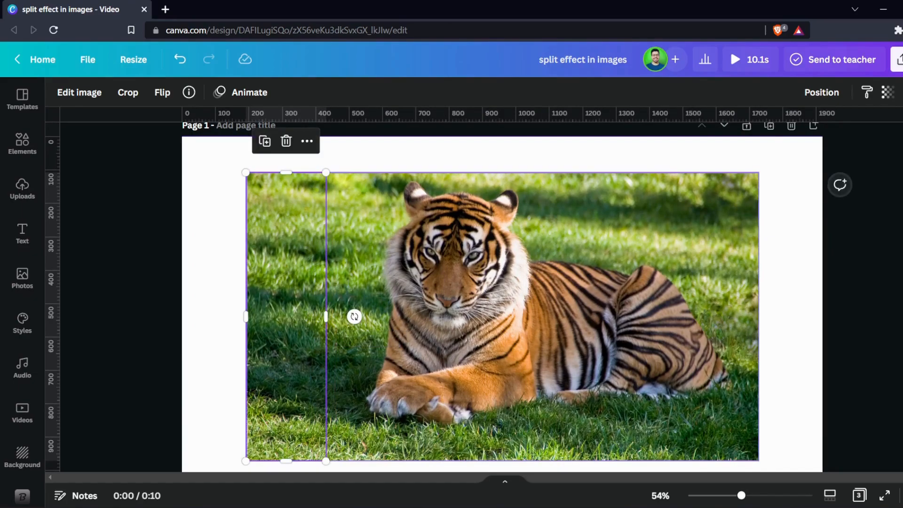
Crop the full tiger image on both sides to a second vertical strip adjoining the first, about equally wide.
left_click(489, 310)
left_click_drag(245, 316, 325, 316)
left_click_drag(758, 316, 411, 316)
left_click(499, 306)
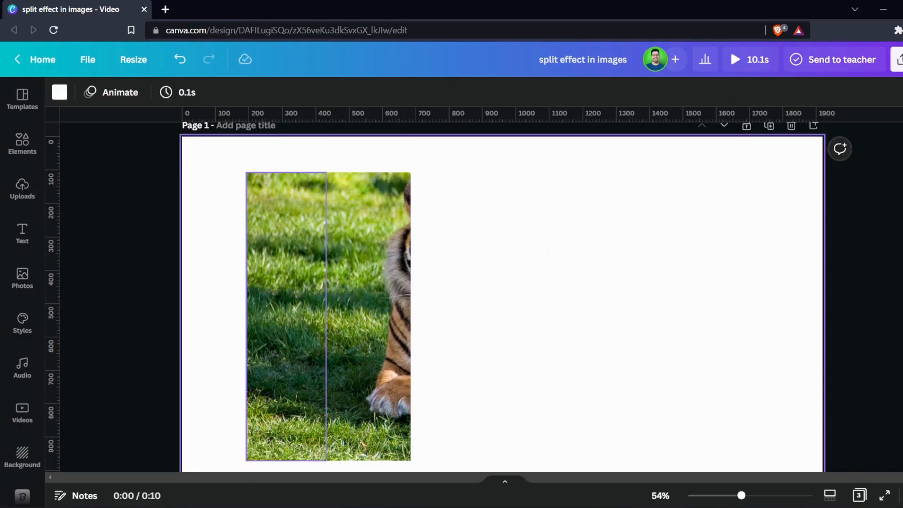
Delete the leftmost grass strip and move the remaining strip into its place.
left_click(287, 310)
key("Delete")
left_click_drag(368, 310, 285, 306)
Duplicate the strip directly beside the first and shift its cropped picture so the tiger's face continues across both.
key("ctrl+d")
double_click(368, 306)
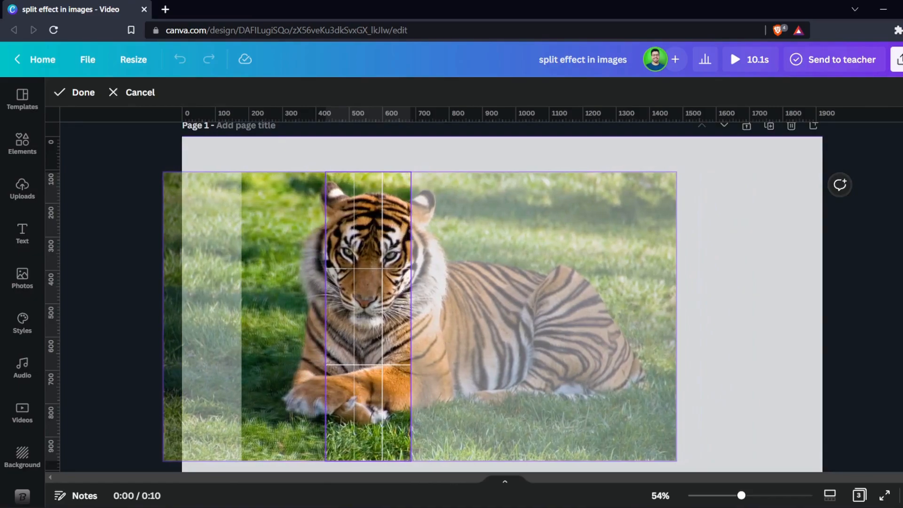
left_click(724, 306)
left_click(724, 306)
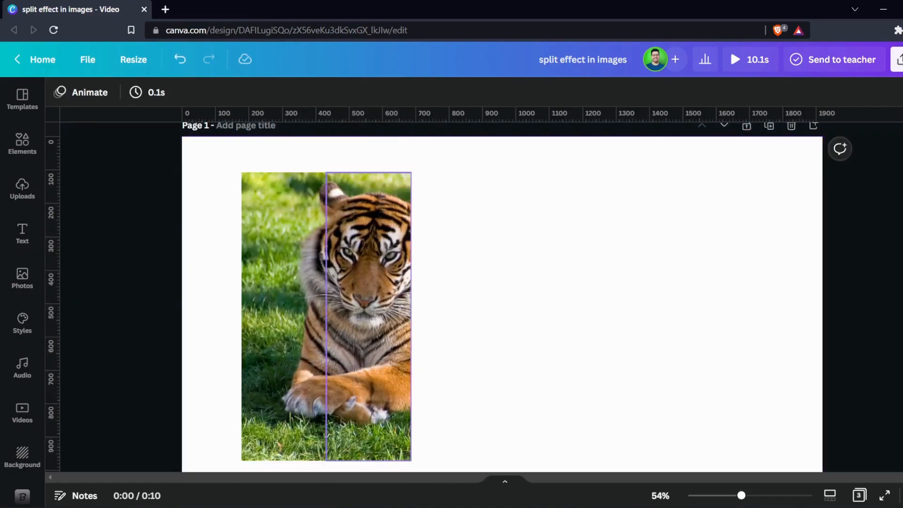
Duplicate the second strip as an adjoining third and shift its cropped picture to continue the tiger's shoulder.
left_click(368, 306)
key("ctrl+d")
mouse_move(375, 313)
left_mouse_down()
mouse_move(469, 306)
mouse_move(374, 307)
left_mouse_up()
double_click(454, 307)
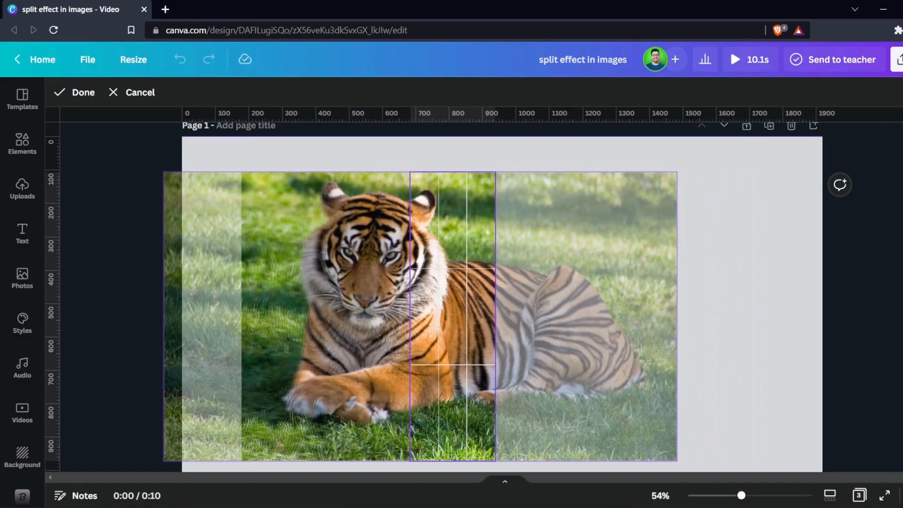
left_click(733, 301)
left_click(734, 301)
Duplicate the third strip as an adjoining fourth and shift its cropped picture to continue the tiger's body.
left_click(452, 307)
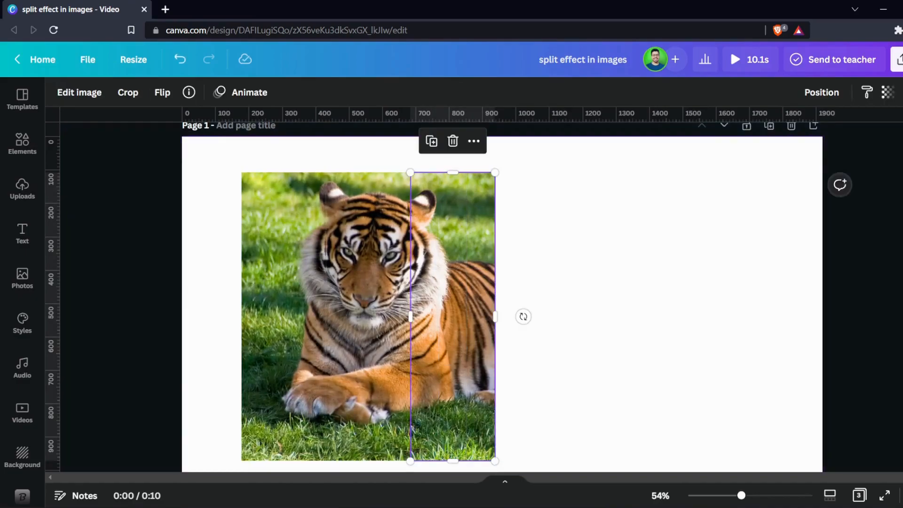
key("ctrl+d")
mouse_move(453, 307)
left_mouse_down()
mouse_move(545, 302)
mouse_move(452, 306)
left_mouse_up()
left_click_drag(542, 306, 452, 306)
double_click(537, 306)
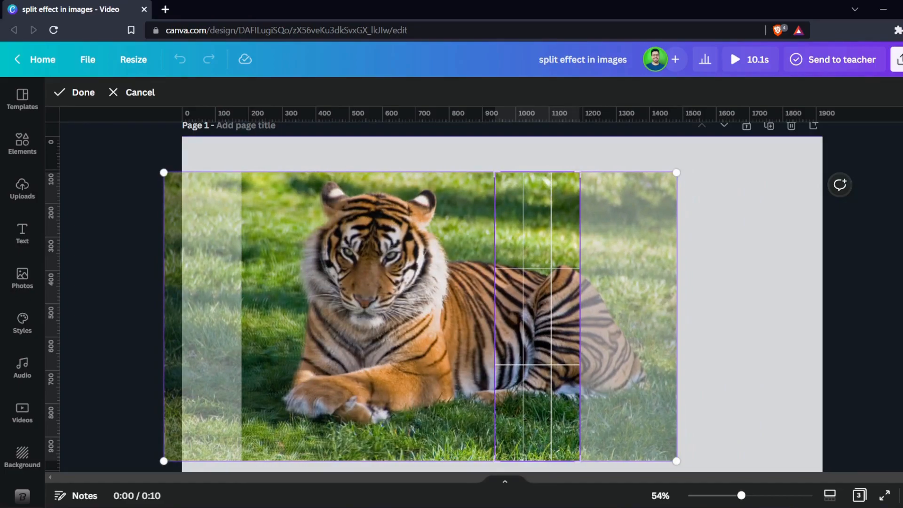
key("Return")
Duplicate the fourth strip as an adjoining fifth and shift its cropped picture to complete the tiger's hind end.
mouse_move(537, 317)
left_mouse_down()
mouse_move(640, 317)
mouse_move(537, 316)
left_mouse_up()
double_click(622, 316)
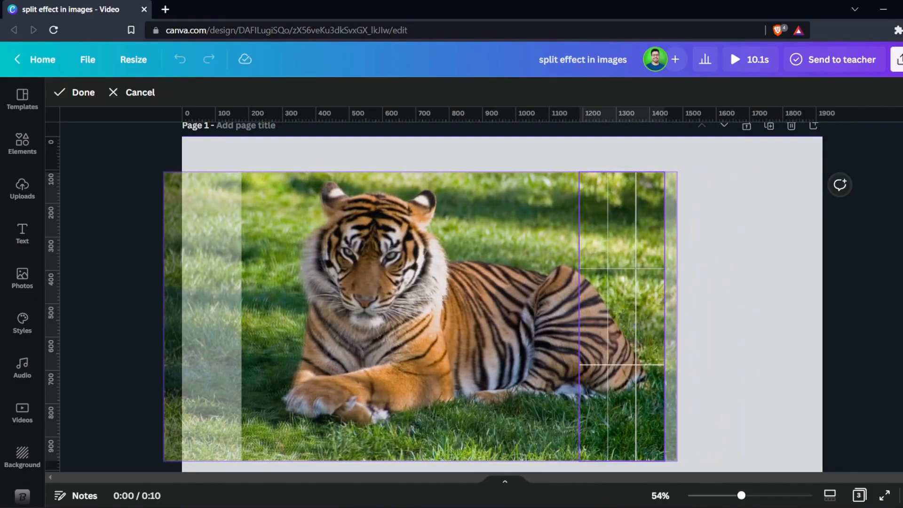
left_click(754, 408)
Select all five strips and centre them together horizontally on page 1.
left_click_drag(754, 408, 219, 333)
left_click_drag(339, 317, 388, 317)
left_click(762, 320)
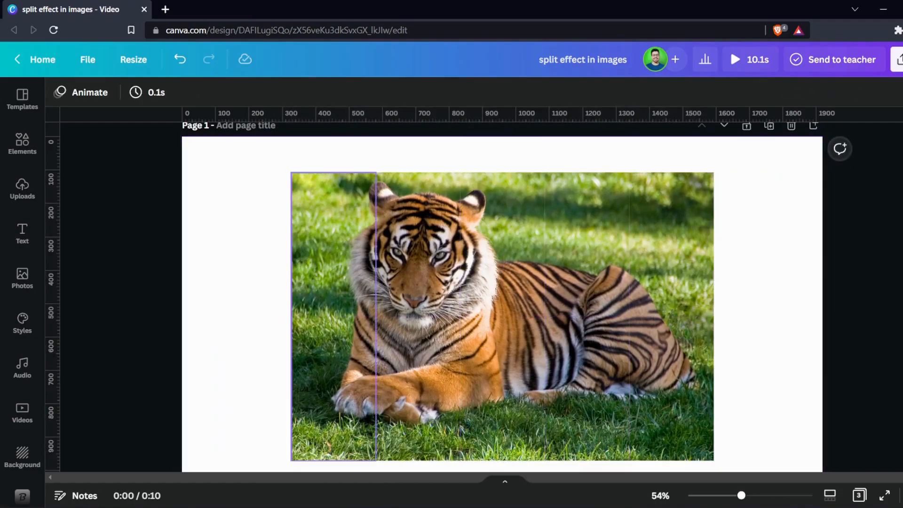
Move the first strip near the page's left edge and the fifth strip near its right edge, keeping them level.
left_click(333, 316)
left_click_drag(332, 316, 280, 316)
left_click_drag(673, 317, 746, 316)
scroll(746, 316, "down", 3)
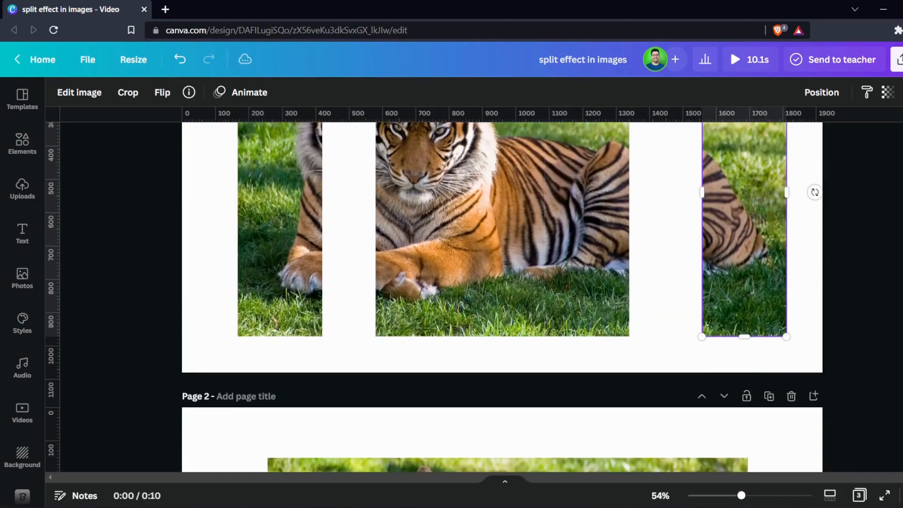
scroll(280, 301, "up", 3)
left_click(280, 301)
left_click_drag(280, 301, 260, 301)
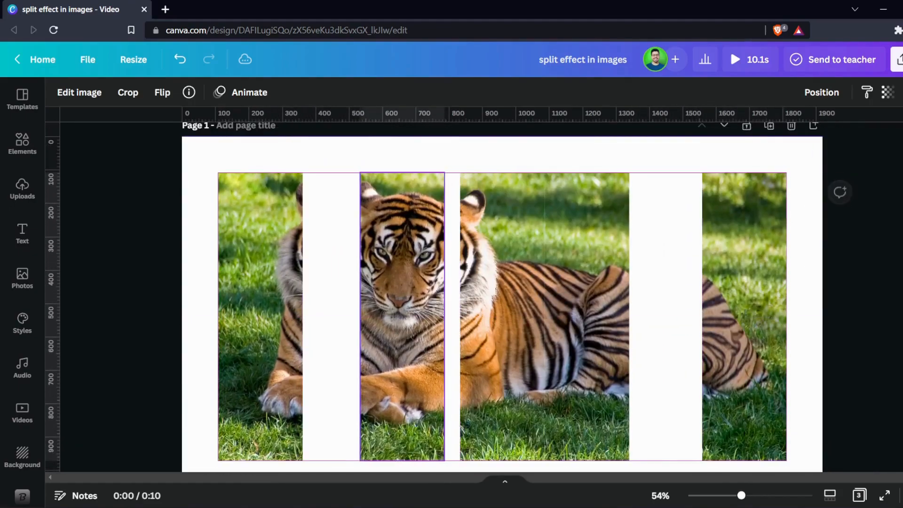
Space the second, third and fourth strips roughly evenly between the two outer strips.
left_click_drag(402, 317, 378, 316)
left_click(586, 316)
left_click_drag(587, 316, 614, 316)
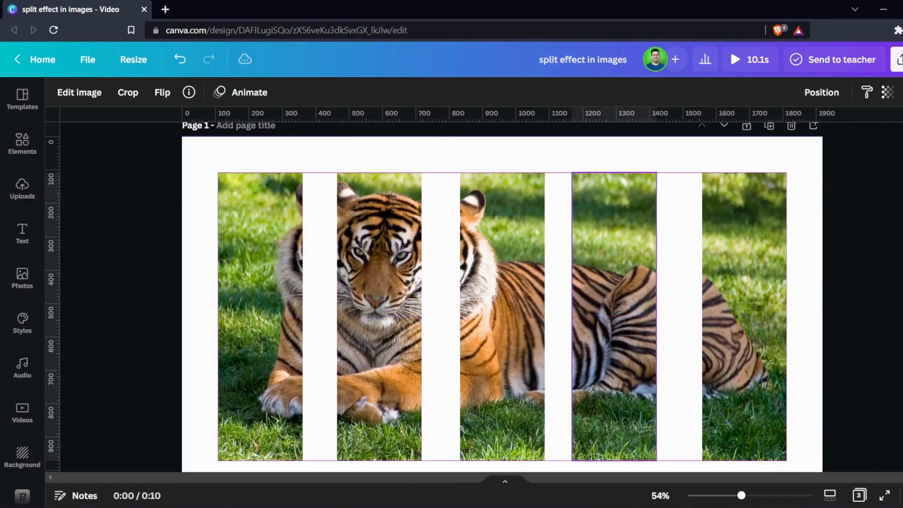
left_click(502, 316)
left_click_drag(502, 317, 498, 316)
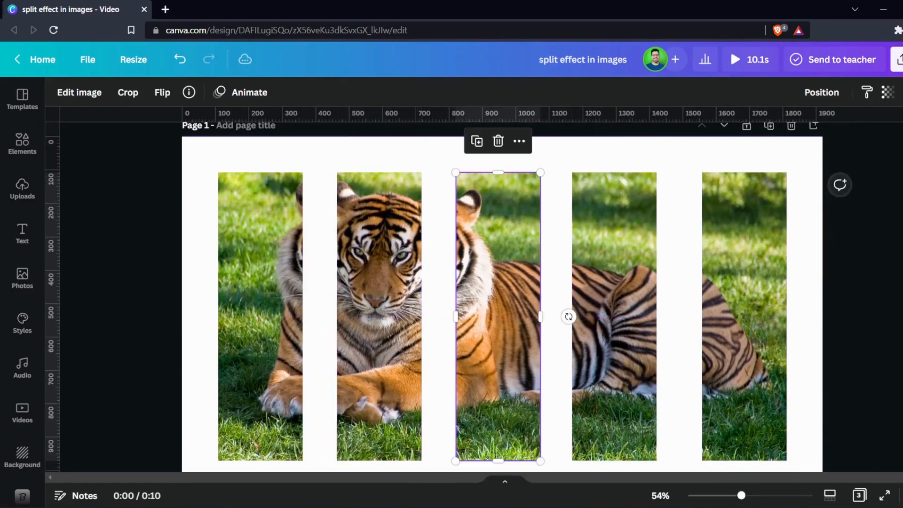
left_click(568, 317)
Search the elements library for drop shadow.
left_click(23, 144)
triple_click(124, 99)
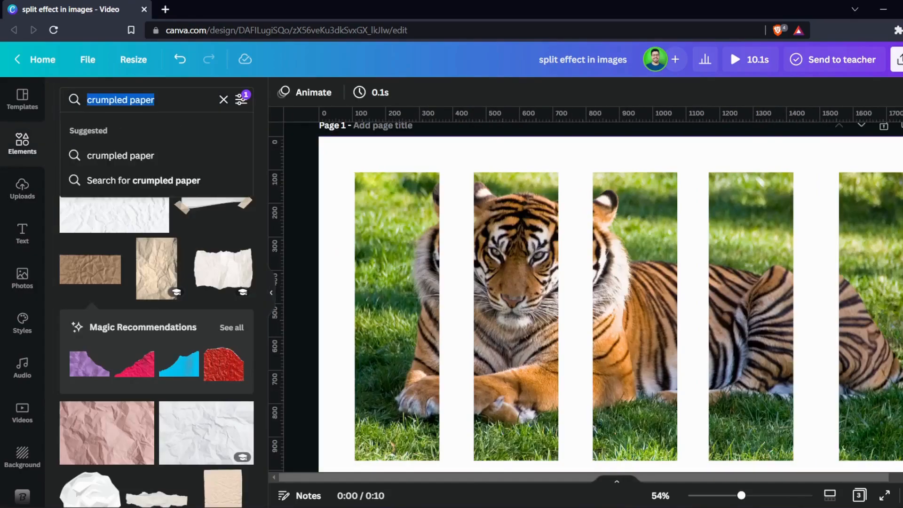
type("drao")
key("ctrl+a")
type("drao")
key("BackSpace")
key("BackSpace")
type("op")
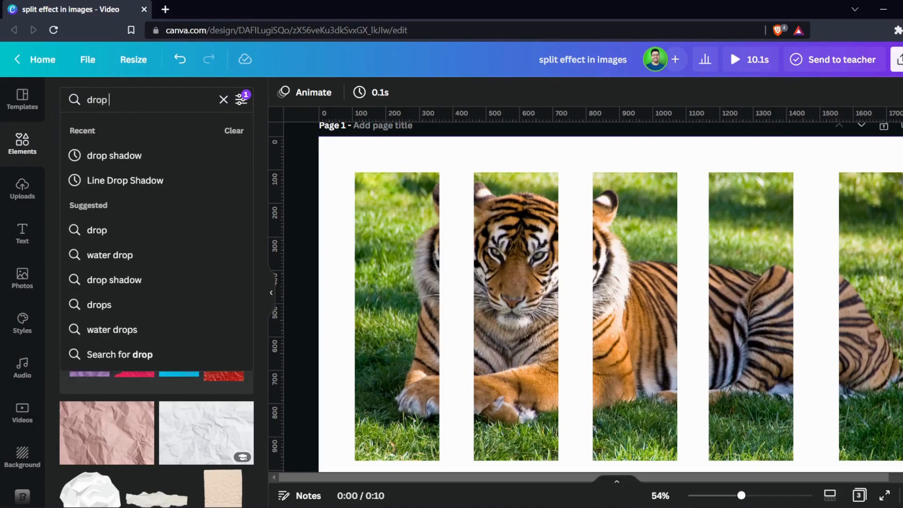
key("Down")
key("Return")
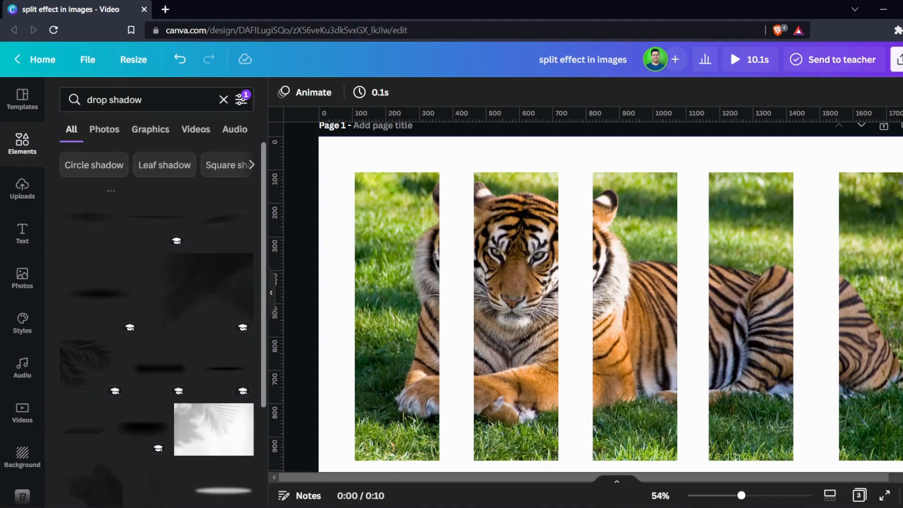
Add the blurred black Shadow Effect graphic to page 1 and rotate it upright over the middle strip.
left_click(131, 264)
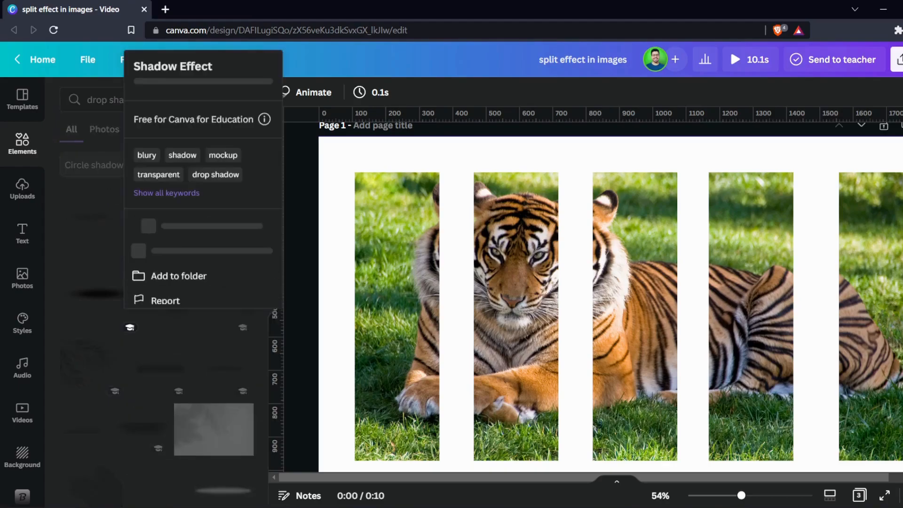
left_click(100, 293)
left_click(100, 293)
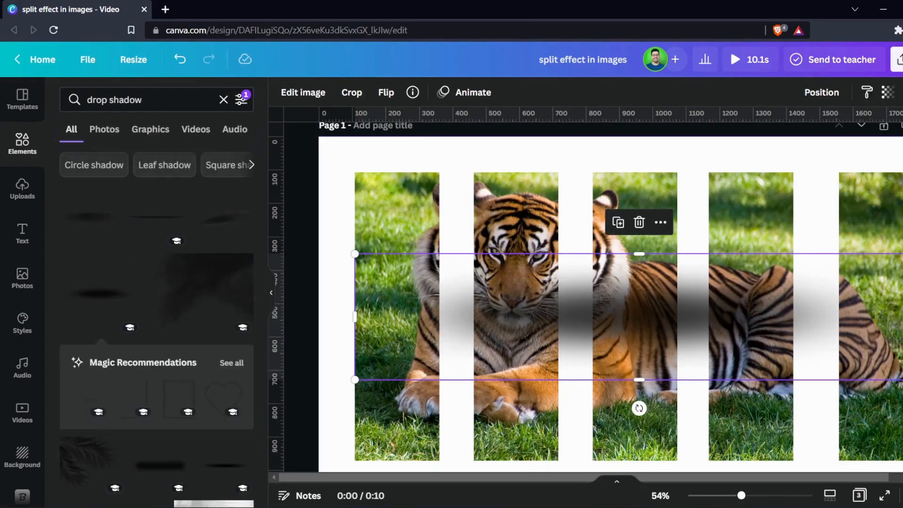
left_click(272, 293)
left_click_drag(502, 408, 593, 316)
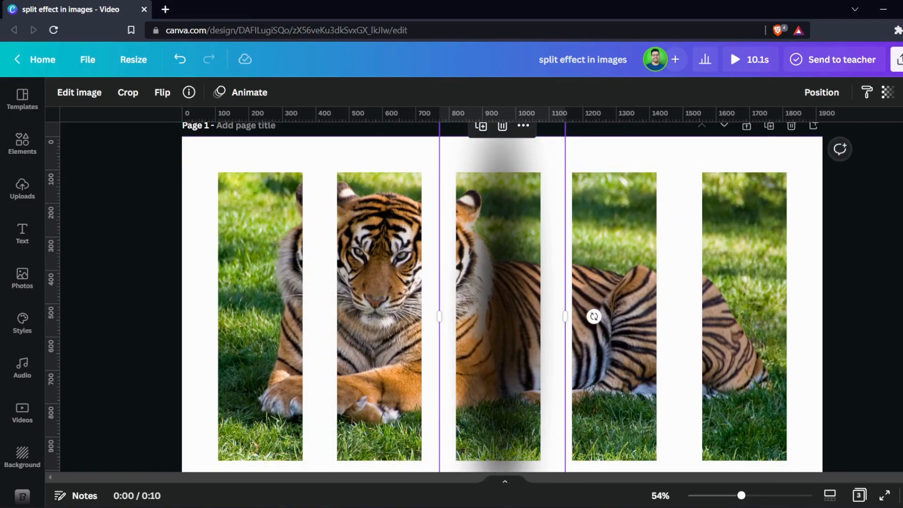
Scale the shadow graphic down to slightly taller than the page and centre it on the first strip's inner edge.
scroll(593, 317, "up", 1)
scroll(517, 296, "down", 3)
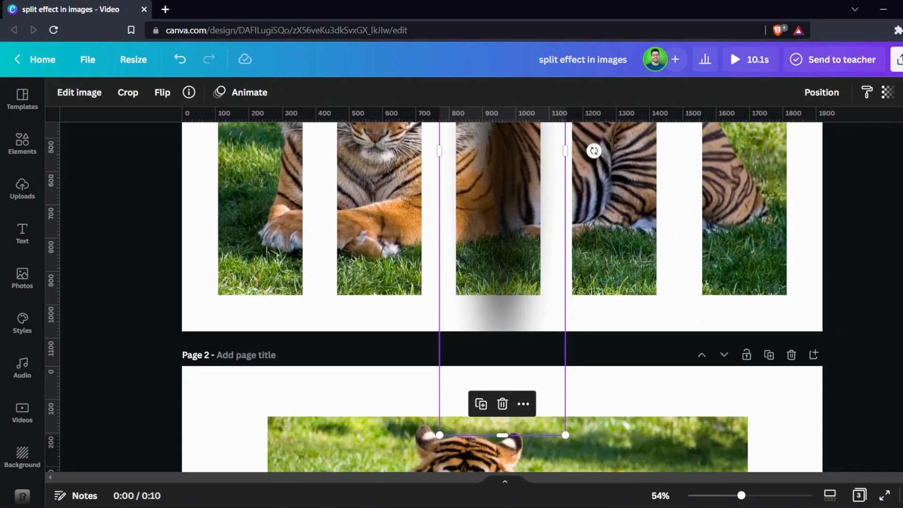
left_click_drag(502, 254, 435, 214)
scroll(436, 235, "up", 3)
scroll(436, 235, "down", 1)
left_click_drag(435, 244, 303, 194)
scroll(303, 263, "down", 1)
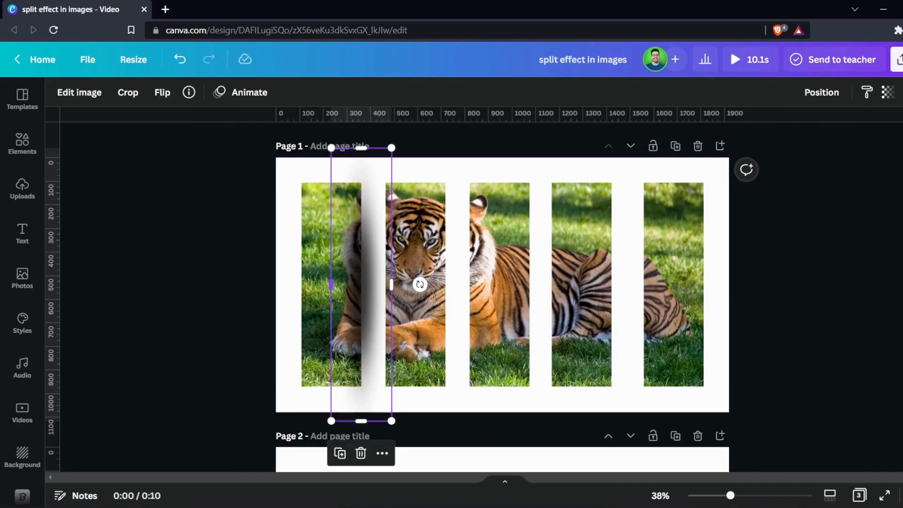
left_click_drag(361, 282, 310, 282)
Send the shadow at the first strip to the back so it sits behind the photo.
scroll(503, 324, "up", 1)
scroll(389, 274, "down", 1)
right_click(319, 195)
left_click(377, 325)
left_click(448, 329)
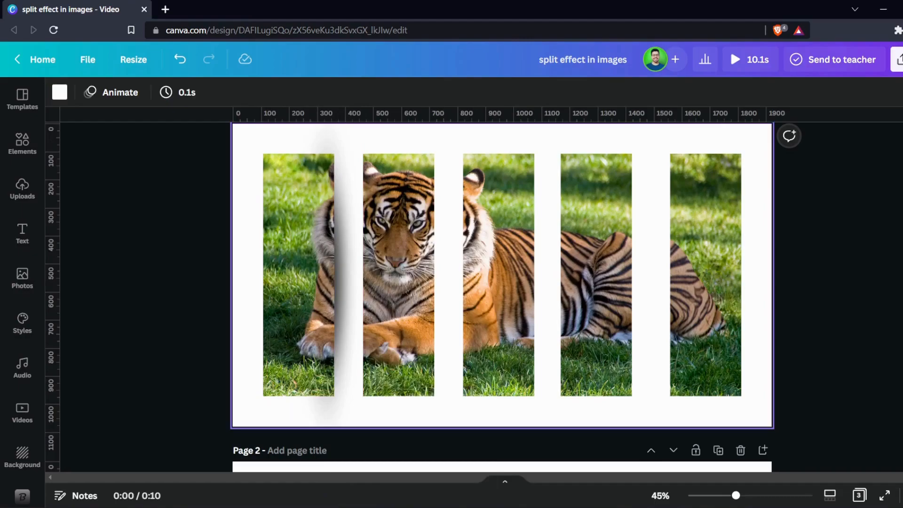
Duplicate the shadow, place the copy on the second strip's right edge and send it to the back.
left_click(322, 287)
left_click(346, 293)
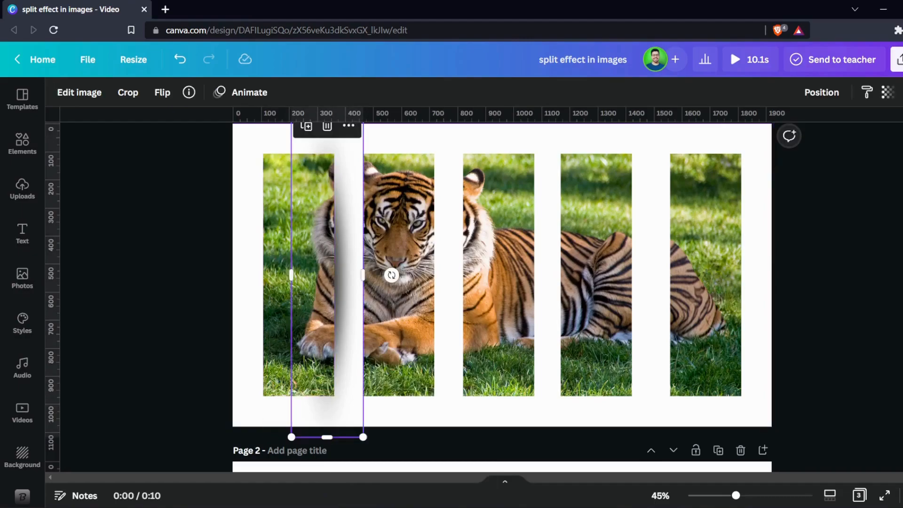
key("ctrl+d")
left_click_drag(346, 293, 441, 285)
right_click(435, 283)
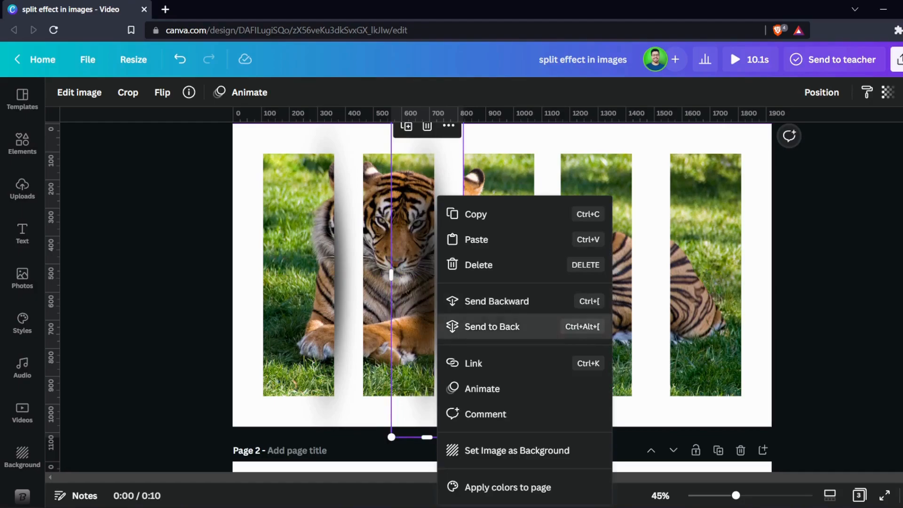
left_click(492, 326)
Duplicate the shadow again, align the copy with the third strip's right edge and send it to the back.
key("ctrl+d")
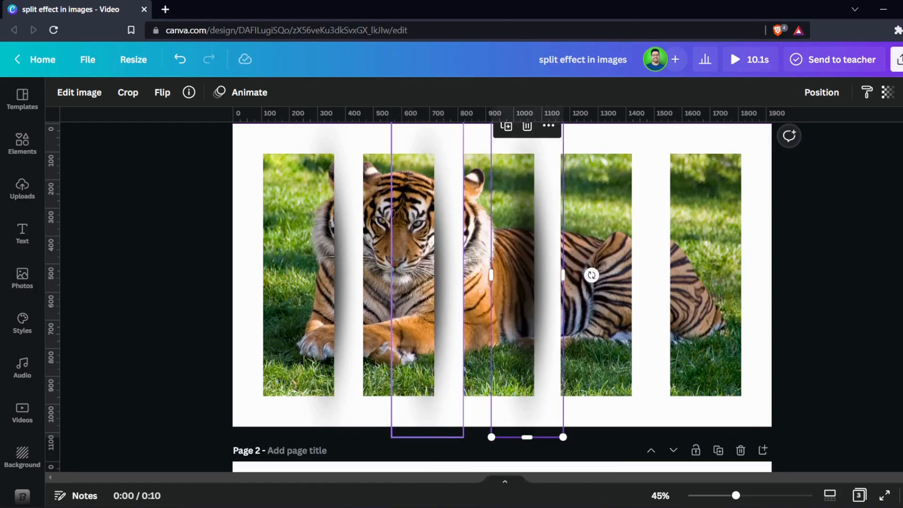
left_click_drag(530, 282, 527, 297)
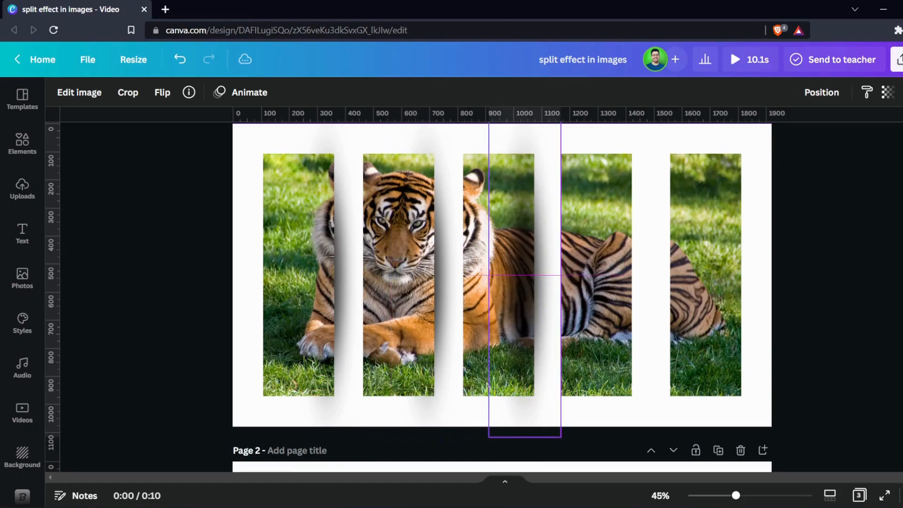
right_click(519, 196)
left_click(573, 326)
Put shadow copies on the right edges of the fourth and fifth strips and send them to the back.
left_click_drag(588, 272, 799, 279)
right_click(689, 275)
key("Escape")
right_click(733, 282)
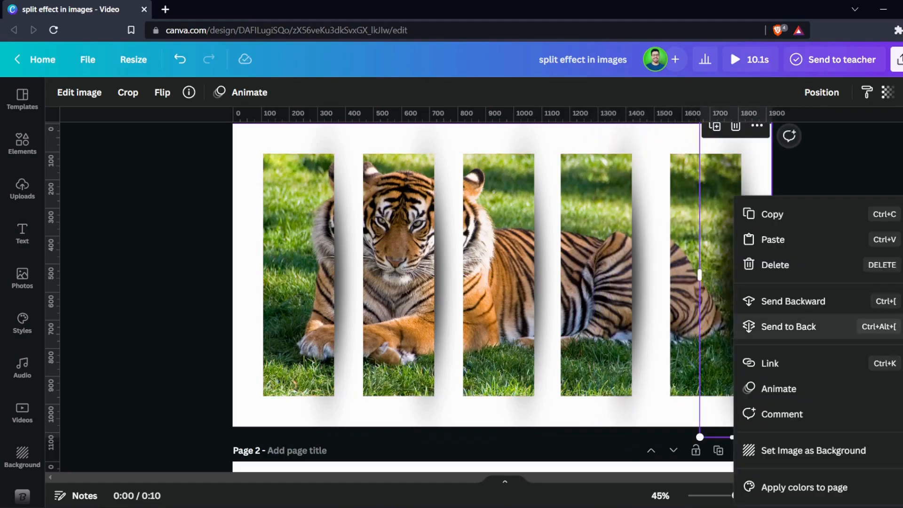
left_click(788, 326)
left_click(813, 324)
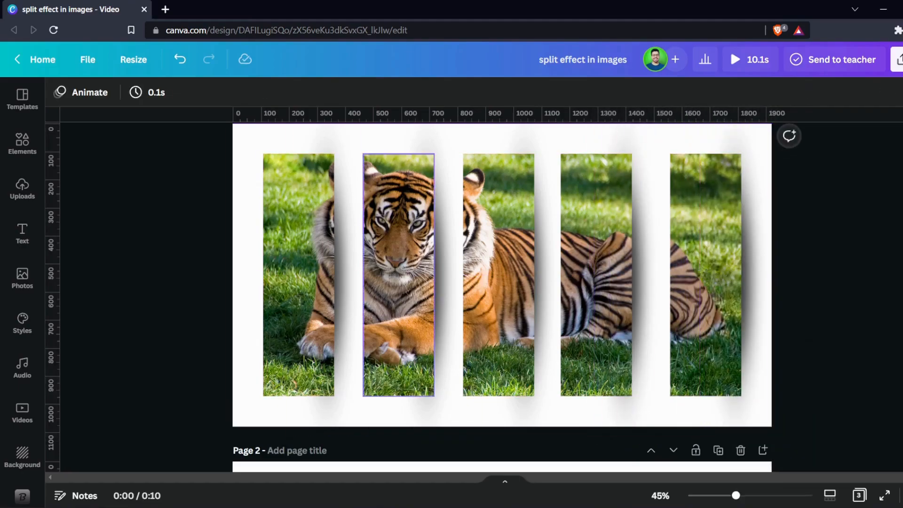
Place a shadow copy on the first strip's left edge and send it to the back.
left_click(348, 282)
left_click_drag(348, 283, 290, 282)
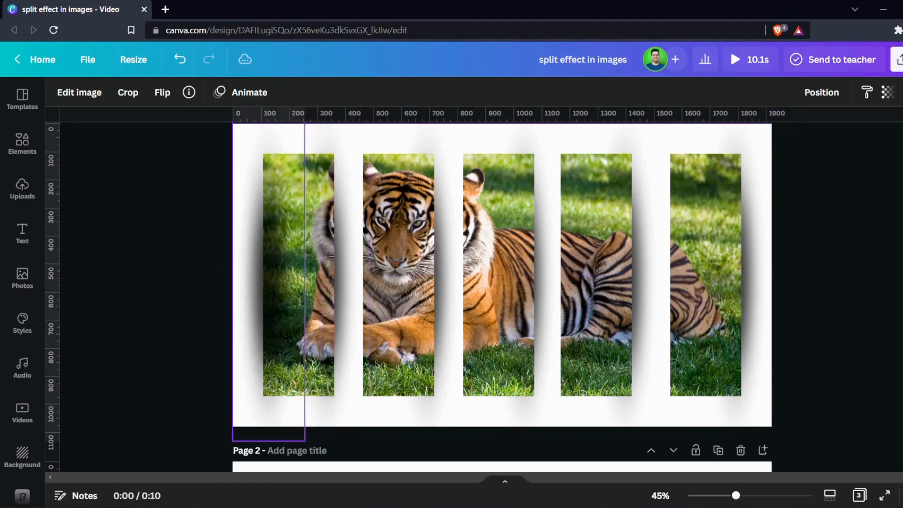
right_click(279, 196)
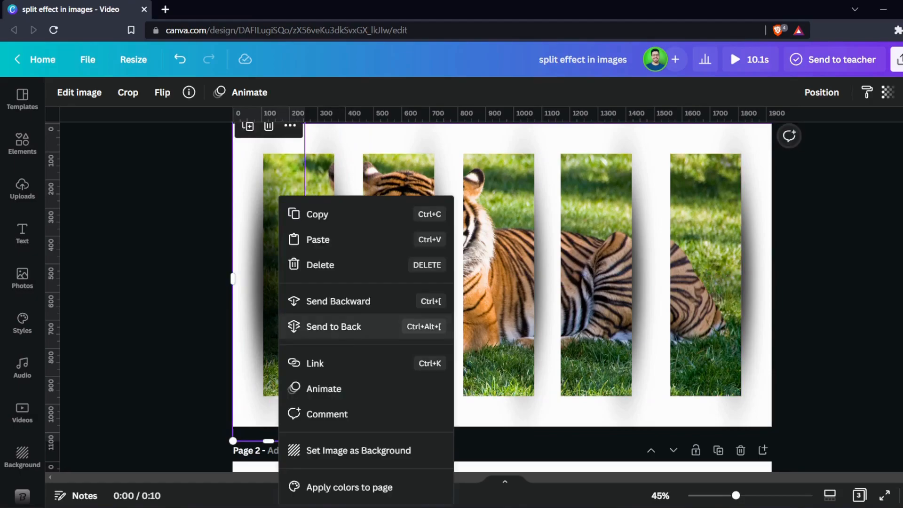
left_click(333, 326)
key("Escape")
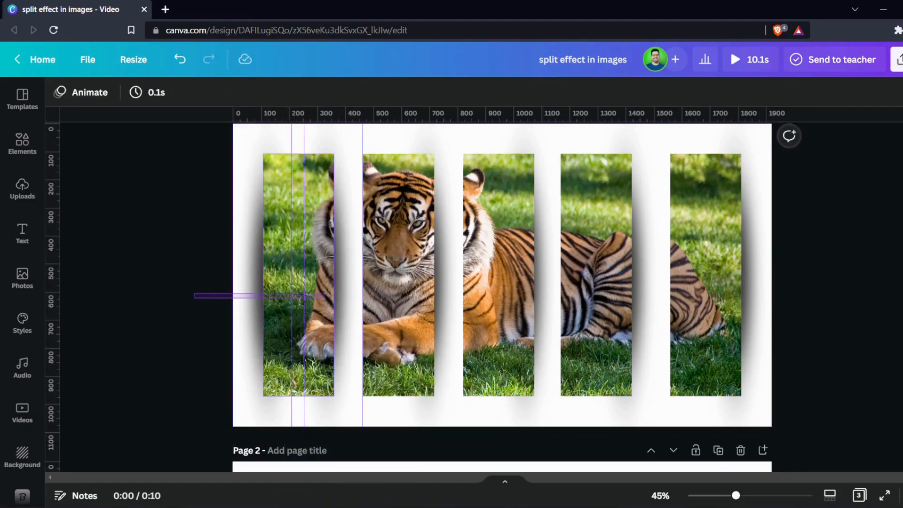
Group the first strip with its two shadows, and the fifth strip with its shadow.
left_click_drag(344, 297, 343, 297)
left_click(796, 92)
left_click_drag(779, 257, 688, 245)
left_click(796, 93)
Try to group the fourth strip and the third strip with their neighbouring shadows.
left_click_drag(661, 123, 554, 423)
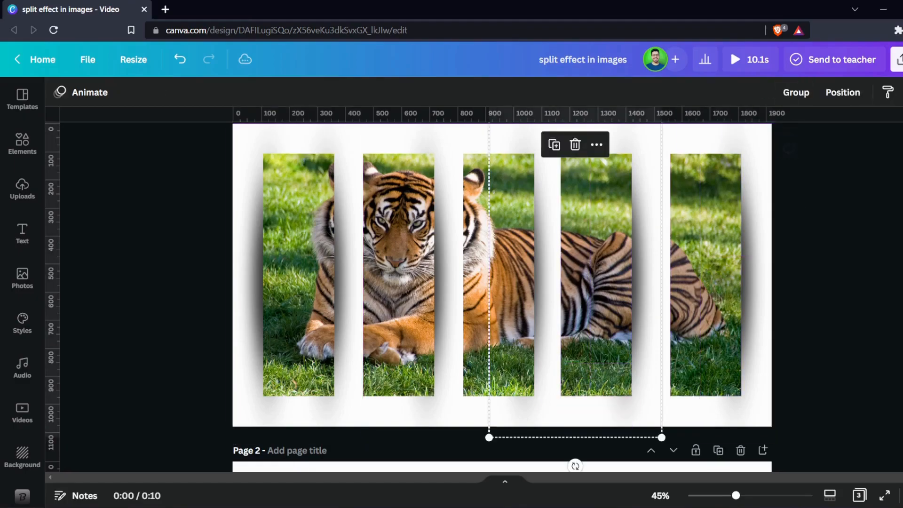
left_click(796, 92)
left_click(799, 211)
left_click_drag(470, 422, 521, 368)
left_click(796, 93)
left_click(800, 197)
left_click_drag(347, 264, 390, 230)
key("ctrl+z")
left_click_drag(447, 263, 474, 197)
key("ctrl+z")
Group the second strip with the shadow on its right edge.
left_click(354, 415)
left_click_drag(377, 421, 404, 389)
key("ctrl+g")
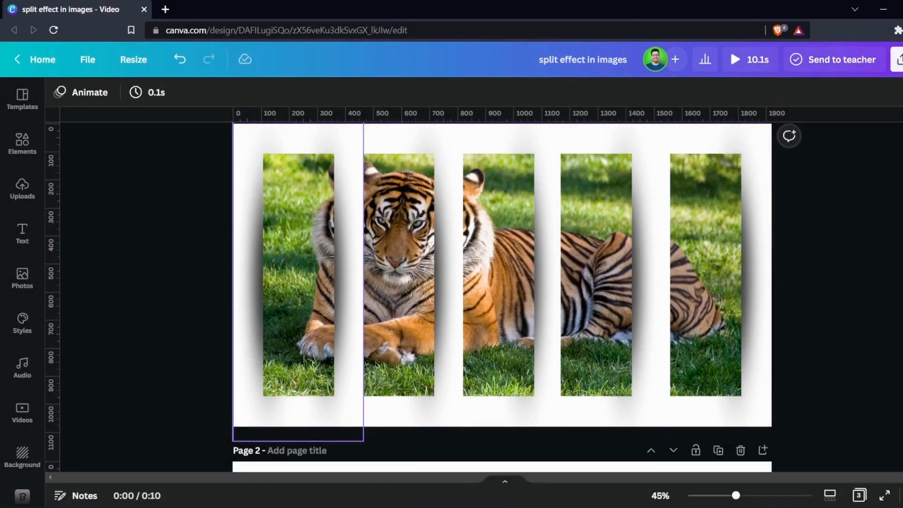
Shift the first strip's group slightly right and the second and third strips' groups left to narrow the gaps.
left_click_drag(301, 278, 310, 277)
left_click_drag(401, 277, 391, 277)
key("Escape")
left_click_drag(499, 277, 478, 277)
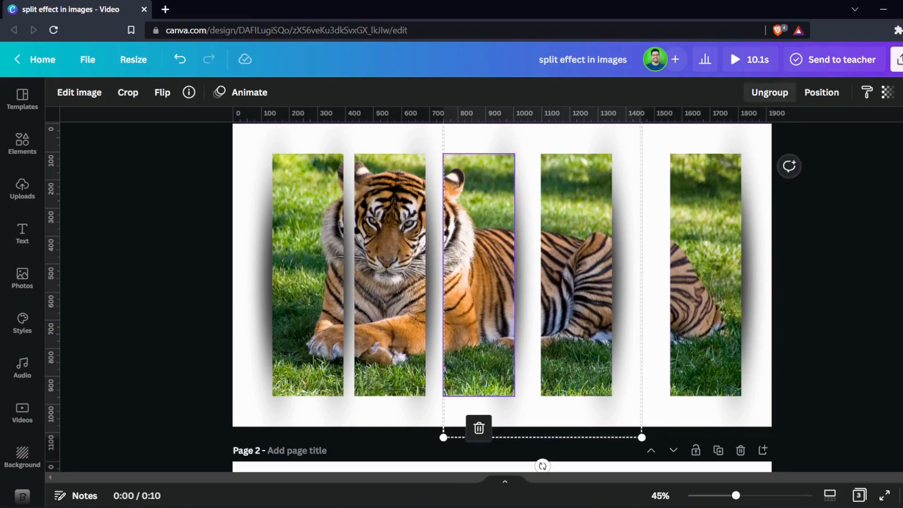
Ungroup the joined third and fourth strips and regroup only the third strip with its shadow.
left_click(770, 93)
left_click(826, 188)
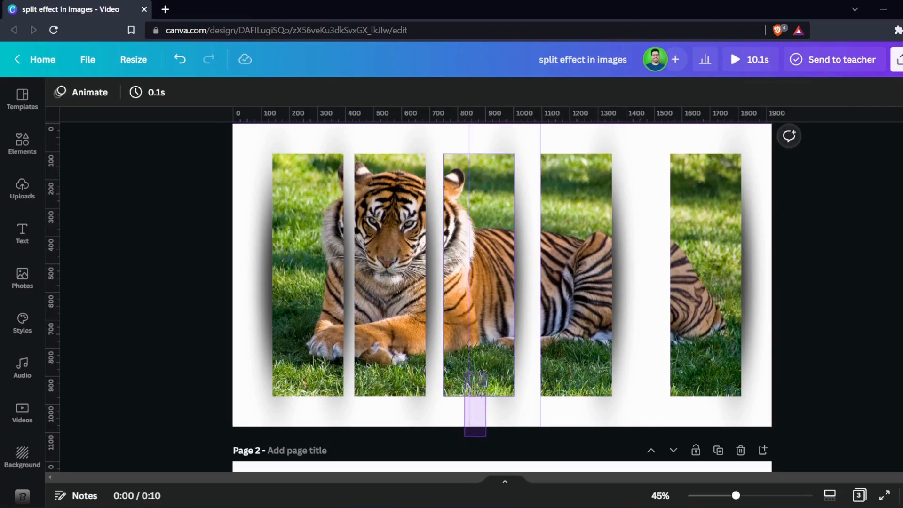
left_click_drag(464, 371, 464, 371)
left_click(796, 92)
left_click(826, 188)
Group the fourth strip with the shadow on its right edge.
left_click_drag(576, 275, 577, 275)
left_click(704, 275)
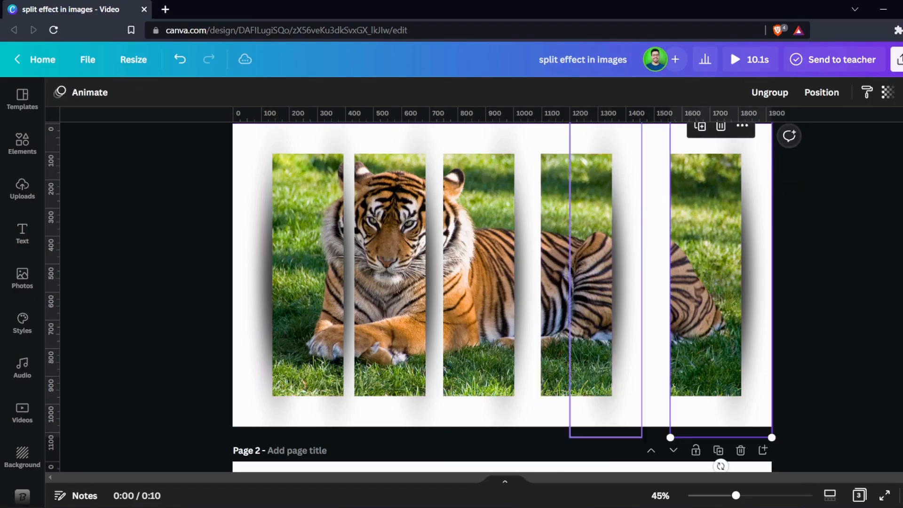
left_click_drag(597, 382, 540, 433)
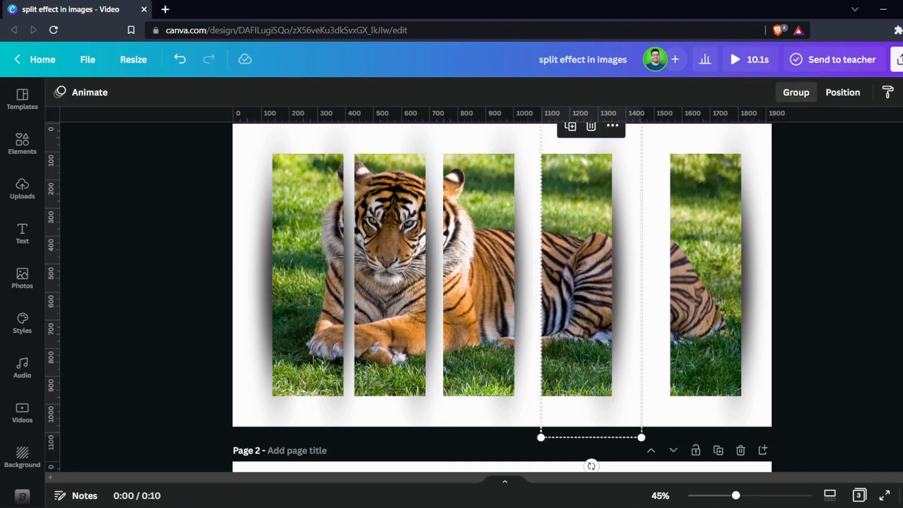
left_click(795, 93)
left_click(818, 188)
Move the strip groups together so only narrow, even gaps remain between the five tiger strips.
left_click(706, 275)
left_click_drag(479, 275, 471, 275)
left_click_drag(576, 275, 548, 275)
left_click(471, 275)
left_click_drag(471, 275, 466, 275)
left_click_drag(390, 275, 384, 275)
left_click(556, 275)
left_click_drag(556, 275, 540, 275)
left_click(630, 274)
left_click_drag(705, 275, 613, 275)
Select all five strip groups and centre them together on page 1.
left_click_drag(735, 349, 310, 257)
left_click_drag(460, 275, 502, 280)
scroll(509, 272, "down", 1)
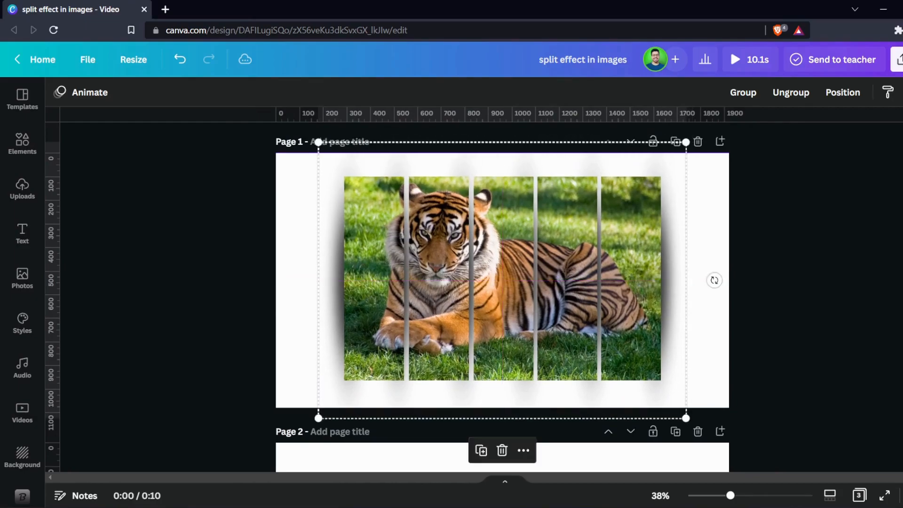
left_click(771, 282)
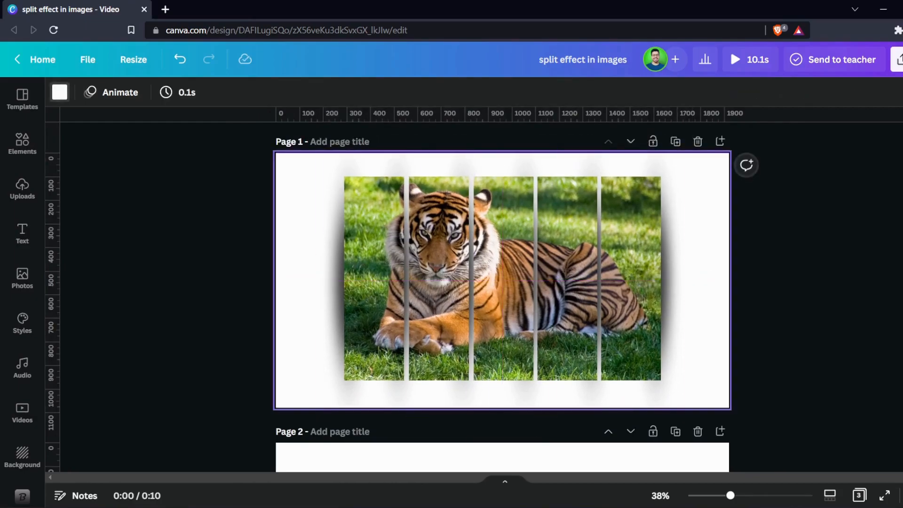
Set page 1's background to the light olive green from the tiger photo's colors and delete the other pages.
left_click(60, 92)
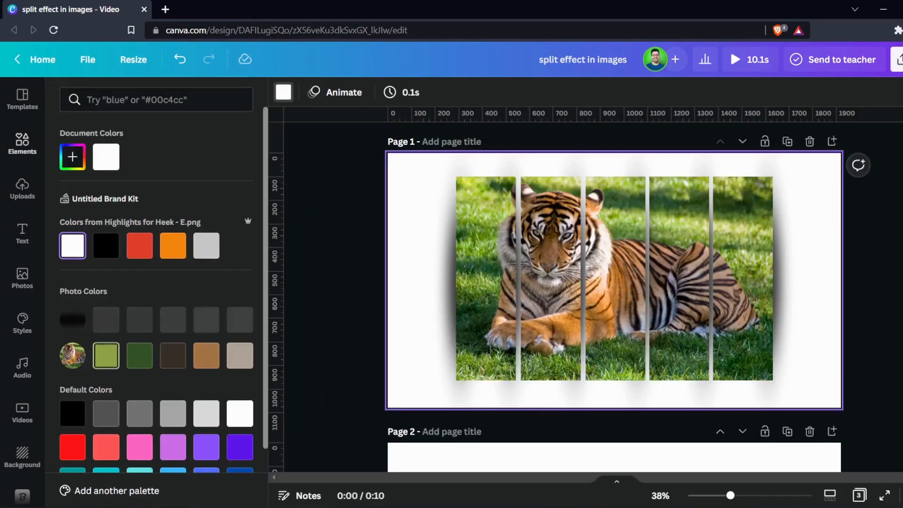
left_click(106, 355)
key("Escape")
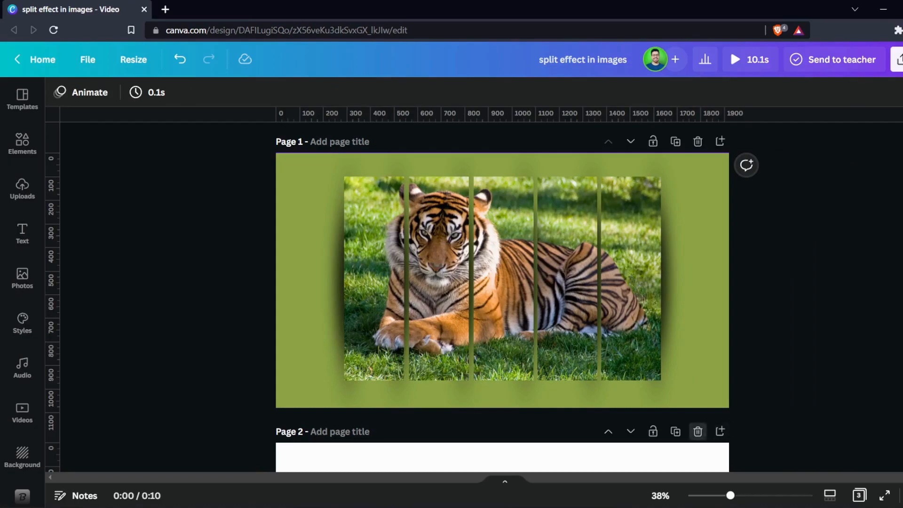
left_click(697, 431)
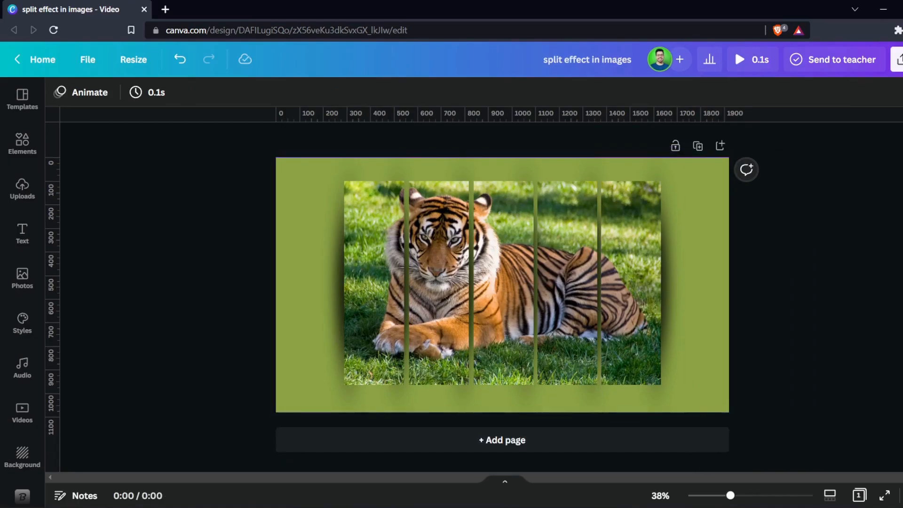
Duplicate the page and set the copy's background to the dark green from the tiger photo's colors.
left_click(697, 147)
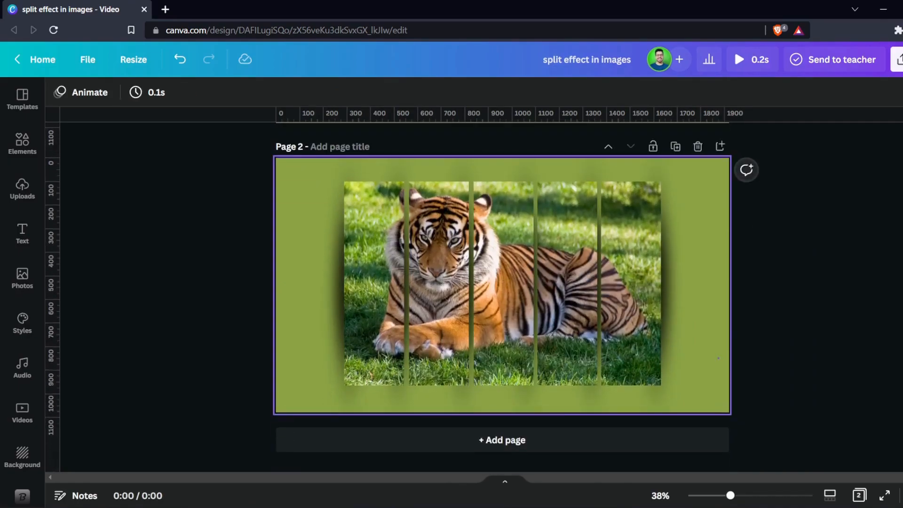
left_click(60, 92)
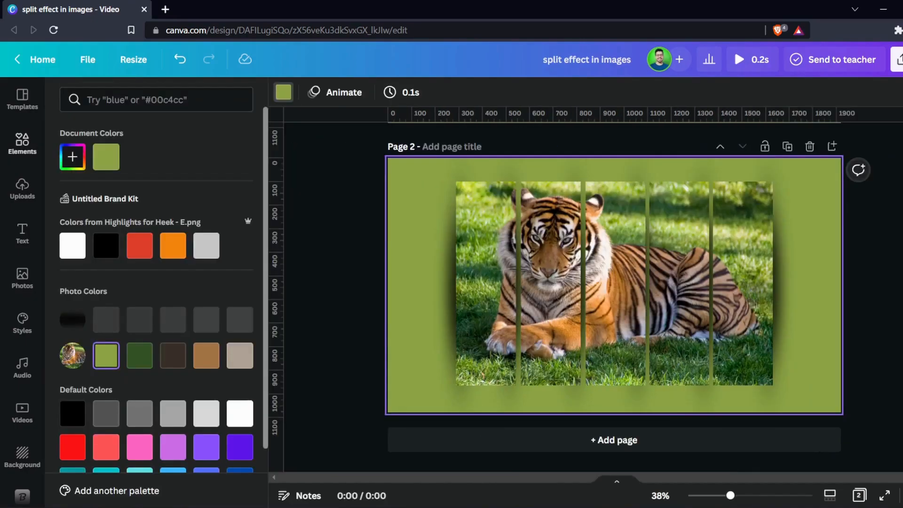
left_click(140, 355)
left_click(443, 320)
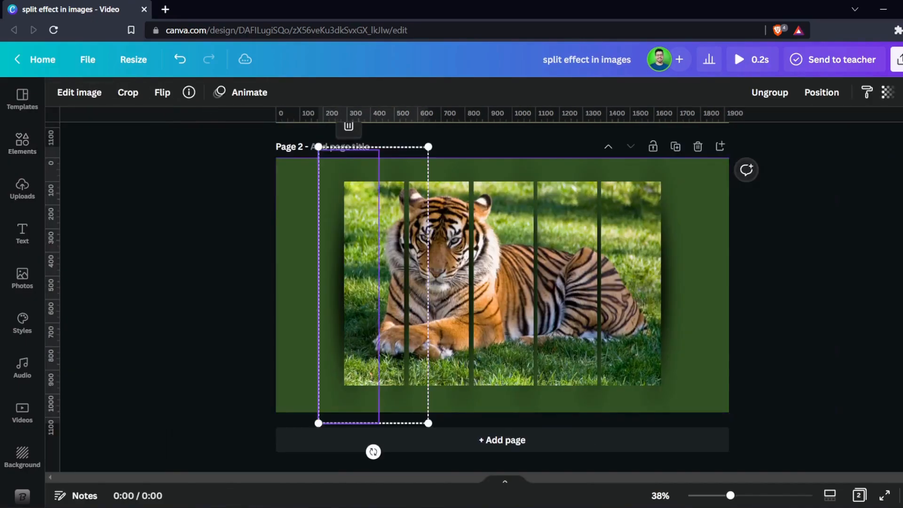
Set the saturation of the first, third and fifth strips on page 2 to -100.
left_click(441, 310)
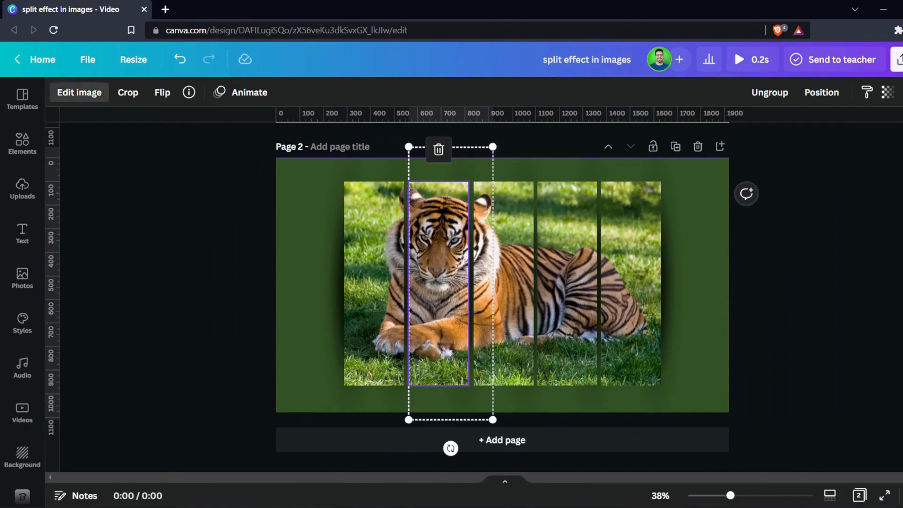
left_click(79, 93)
left_click(482, 287)
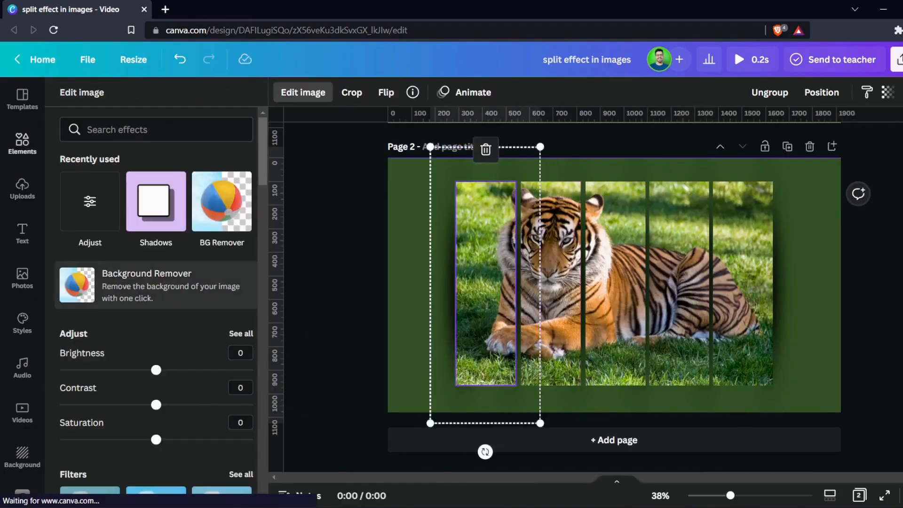
left_click(240, 333)
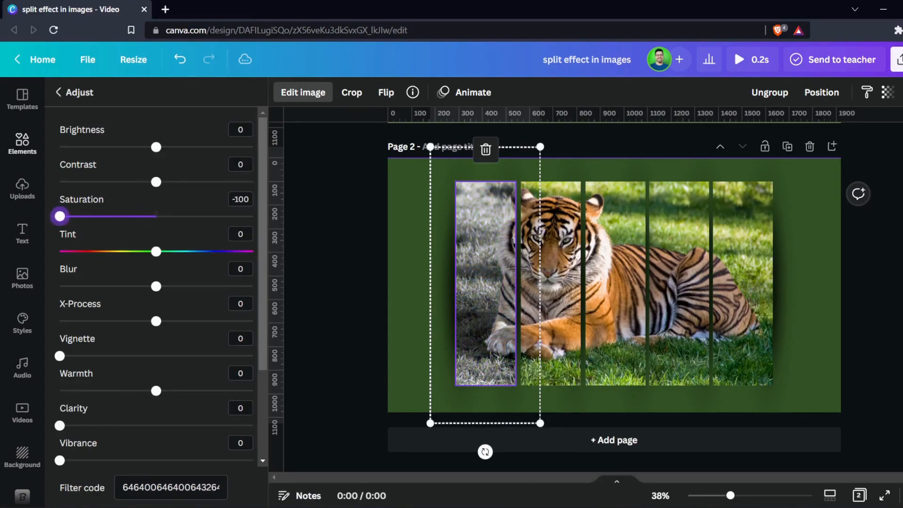
left_click(616, 282)
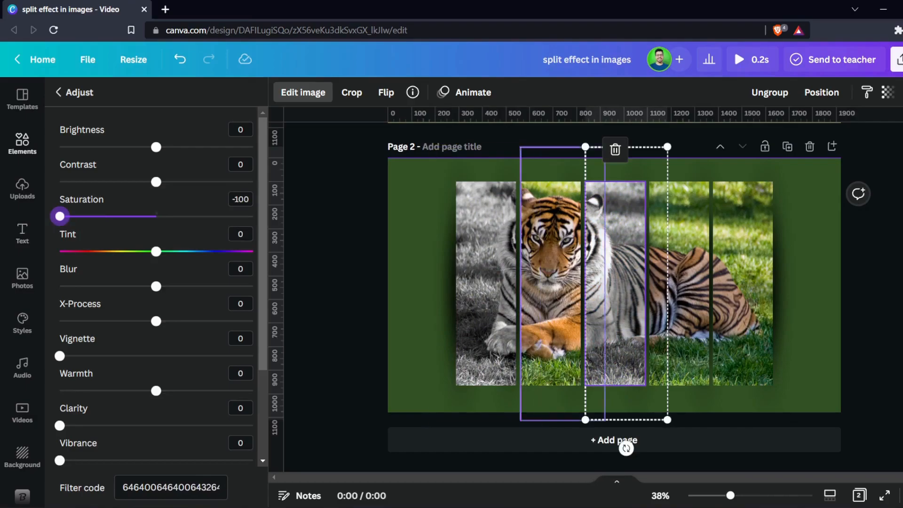
left_click(742, 285)
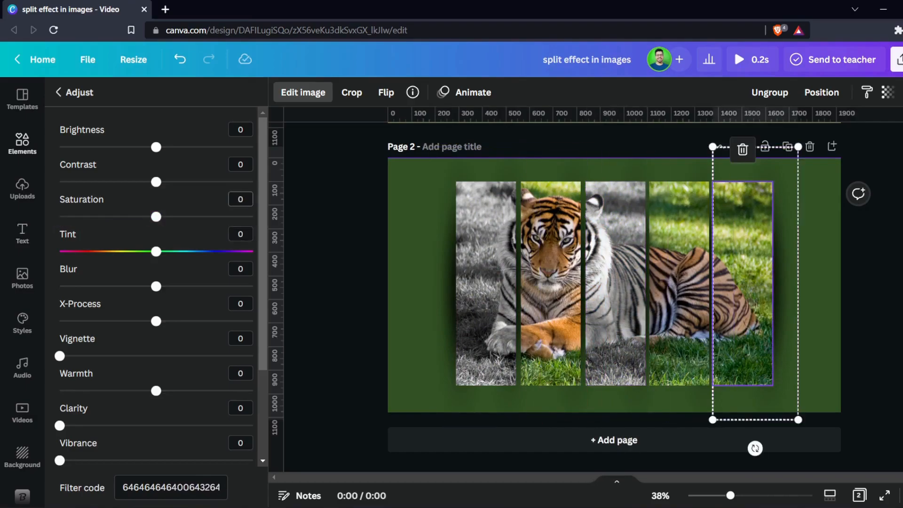
left_click(853, 342)
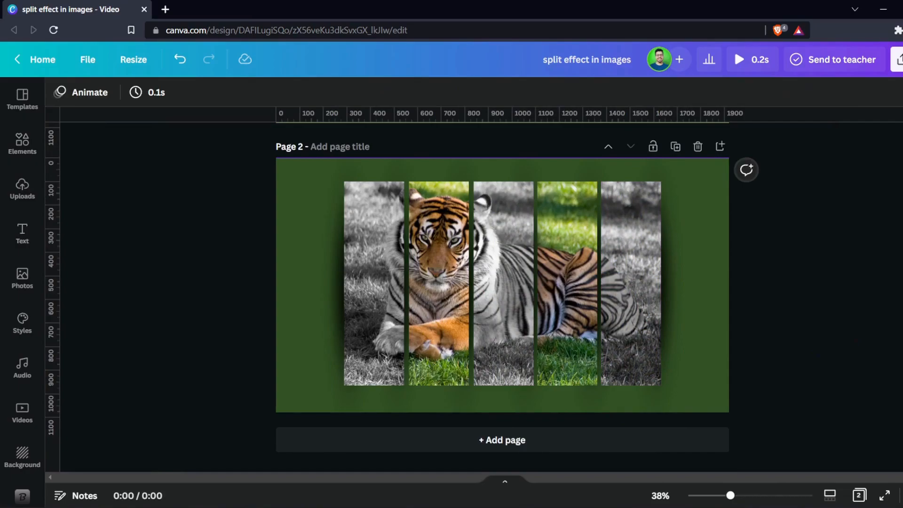
Duplicate page 2 with the alternating black-and-white and colour strips.
scroll(502, 282, "up", 6)
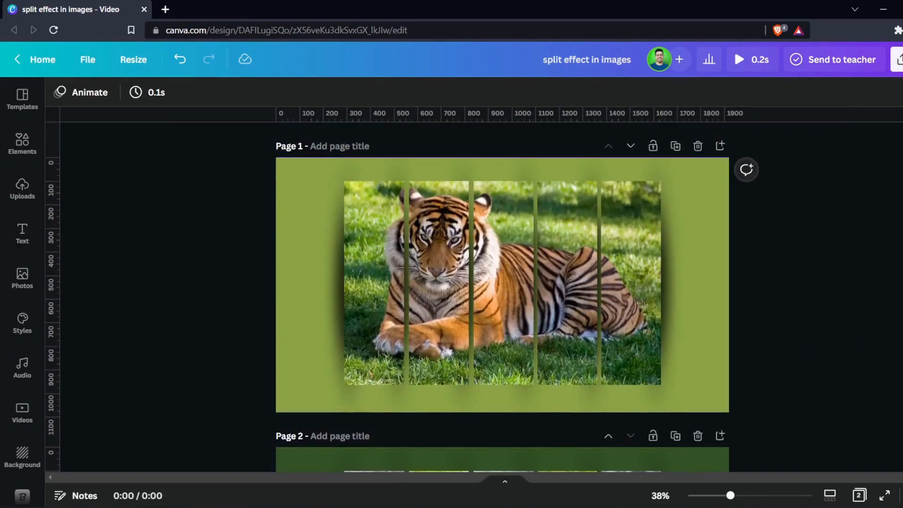
scroll(502, 282, "down", 5)
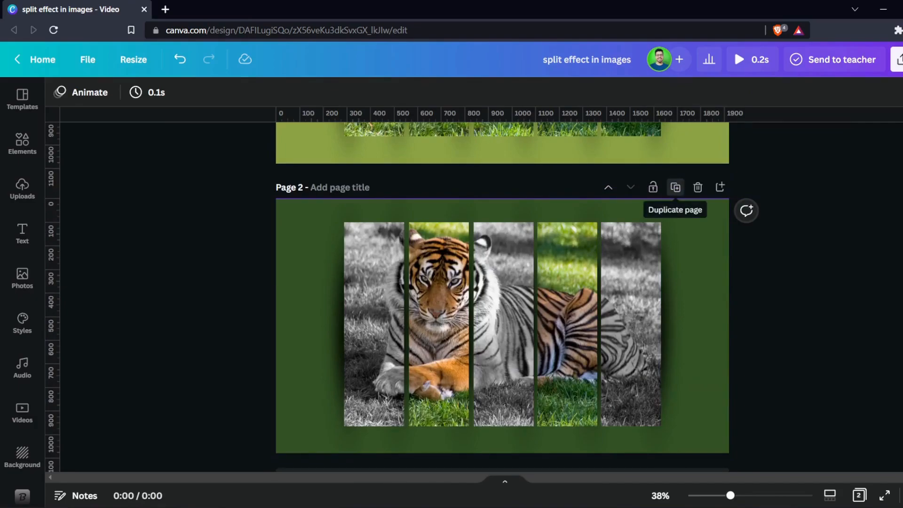
left_click(675, 188)
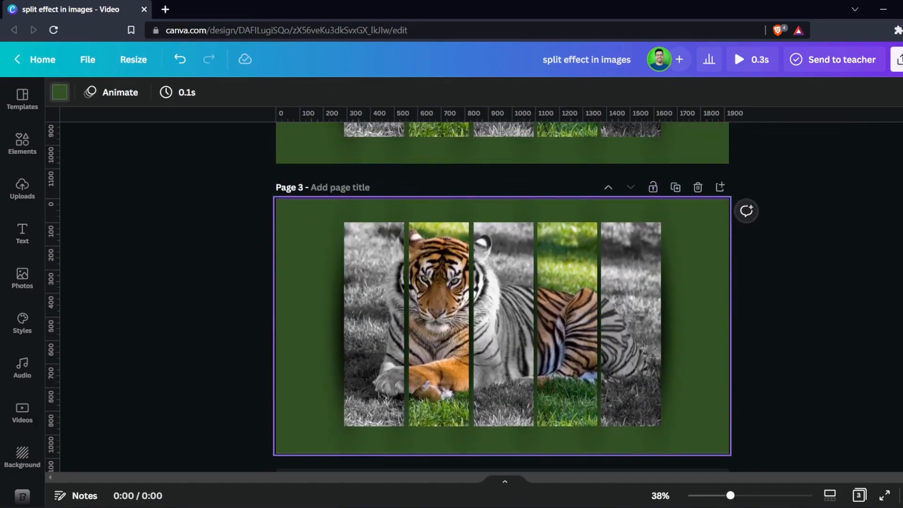
Set page 3's background to the orange-brown from the tiger photo's colors.
left_click(59, 92)
left_click(205, 355)
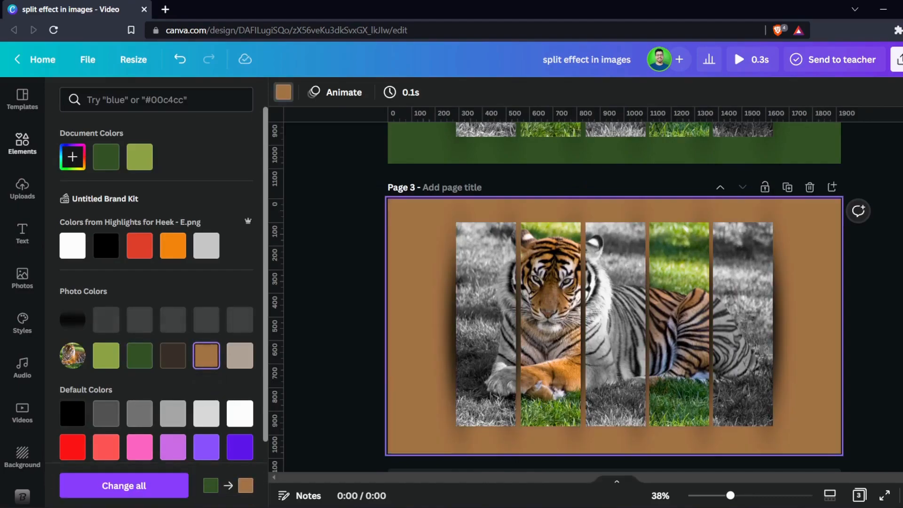
key("Escape")
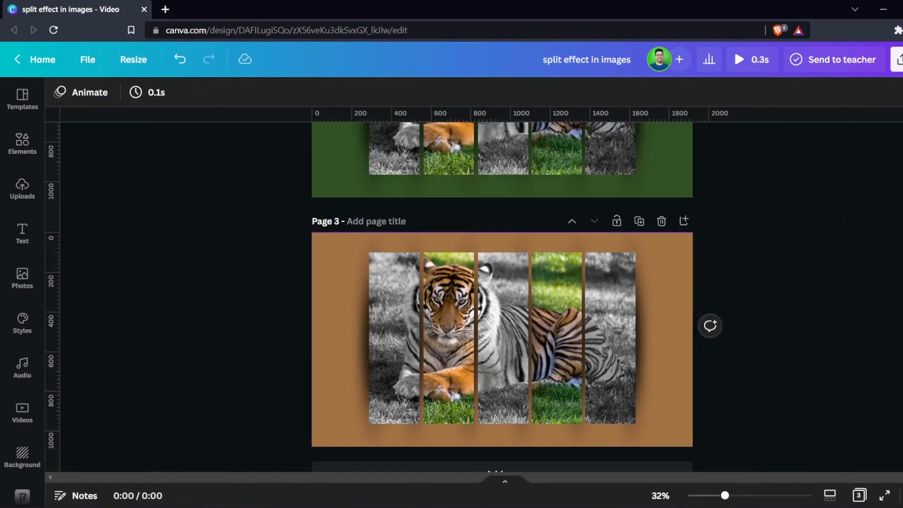
Move the first tiger strip on page 3 away from the second strip, keeping it near its original height.
key("ctrl+plus")
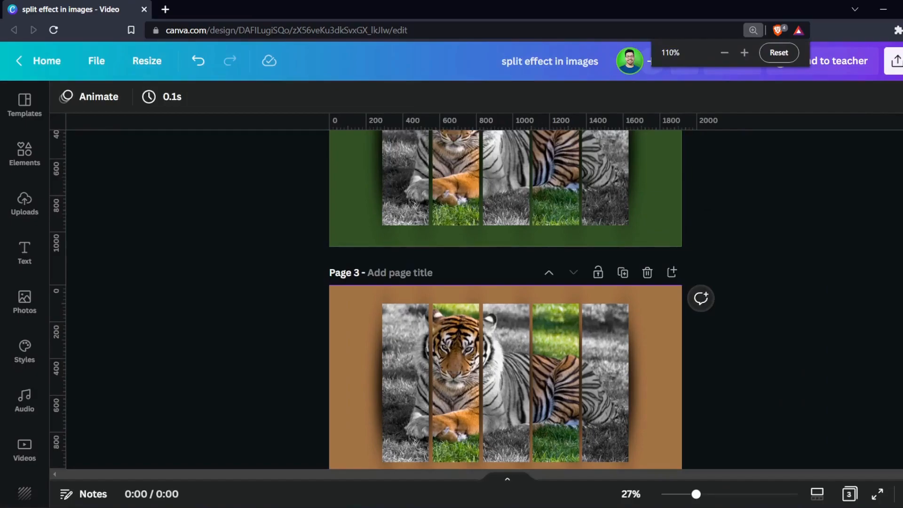
scroll(506, 287, "down", 2)
scroll(506, 301, "up", 2)
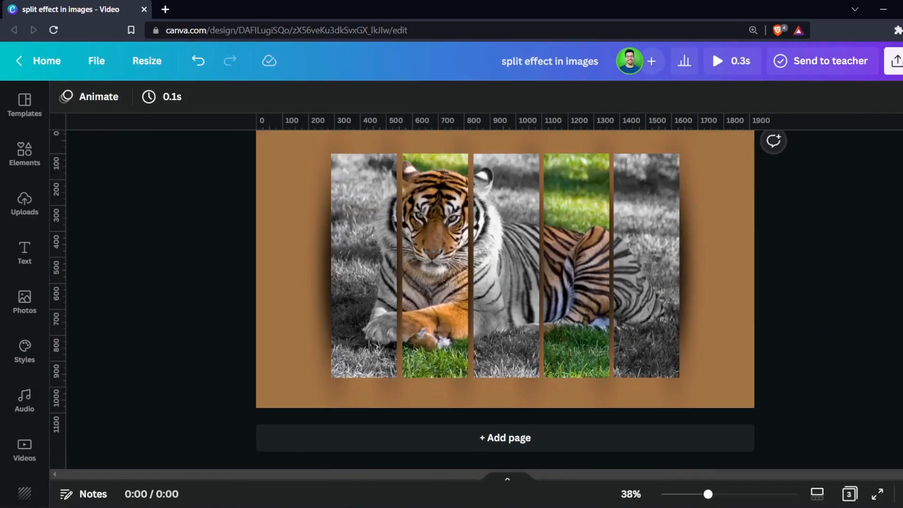
left_click_drag(364, 266, 334, 233)
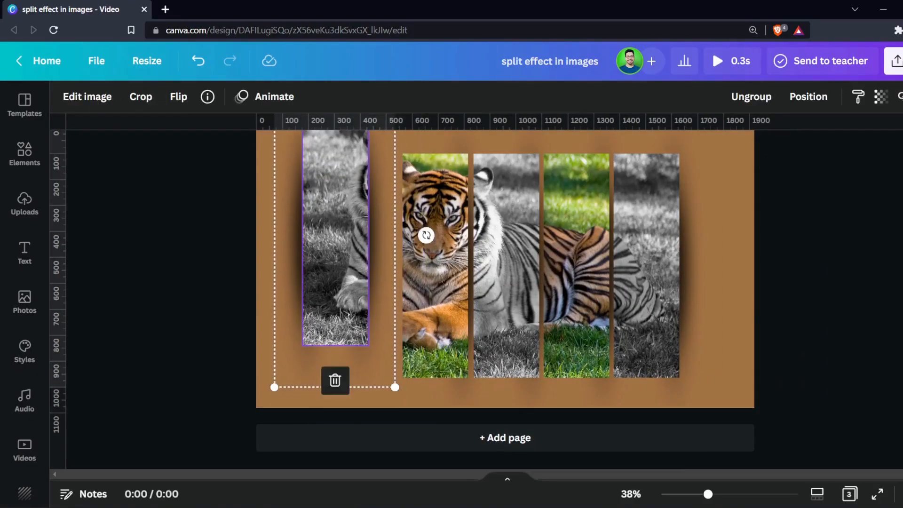
scroll(334, 233, "down", 1)
left_click_drag(362, 263, 363, 288)
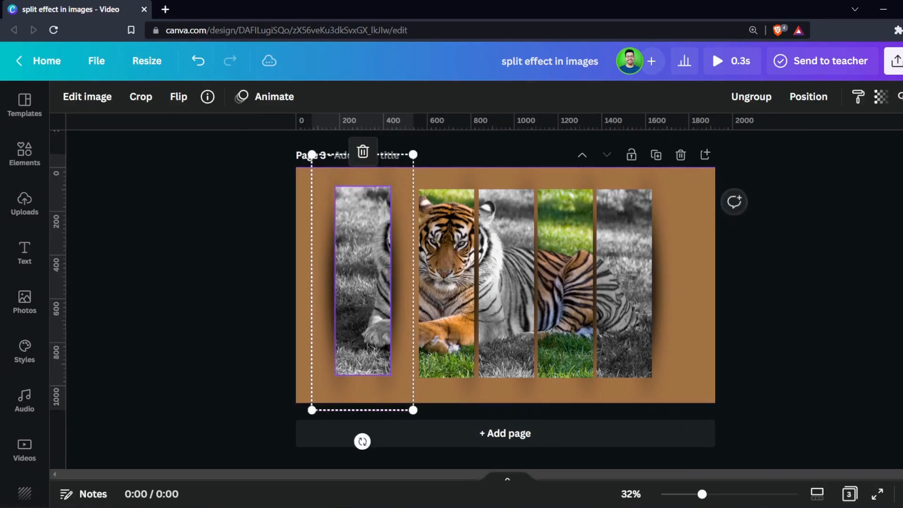
Add two horizontal guides on page 3, one near the page's upper edge and one near its lower edge.
left_click(226, 291)
left_click_drag(57, 165, 57, 190)
left_click_drag(57, 329, 56, 394)
Stagger the strips on page 3, placing the second and fourth lower than the others and closing the gaps beside the first strip.
left_click_drag(362, 282, 354, 282)
left_click_drag(447, 282, 416, 292)
left_click_drag(506, 282, 475, 282)
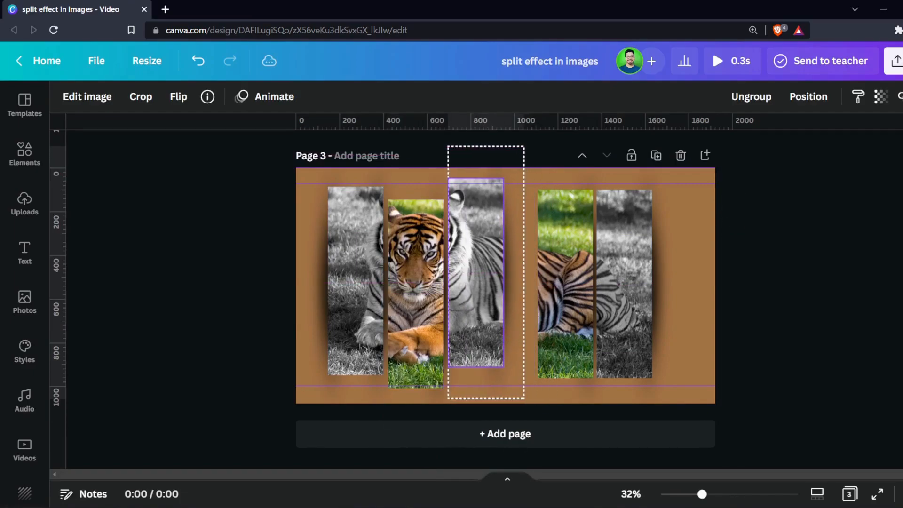
left_click_drag(564, 282, 538, 291)
left_click_drag(624, 282, 597, 275)
Fine-tune the fourth strip's horizontal position so its gap to the third strip matches the other gaps.
left_click_drag(538, 292, 533, 292)
left_click(677, 292)
key("Right")
key("Right")
key("Right")
key("Right")
key("Right")
key("Right")
key("Right")
key("Right")
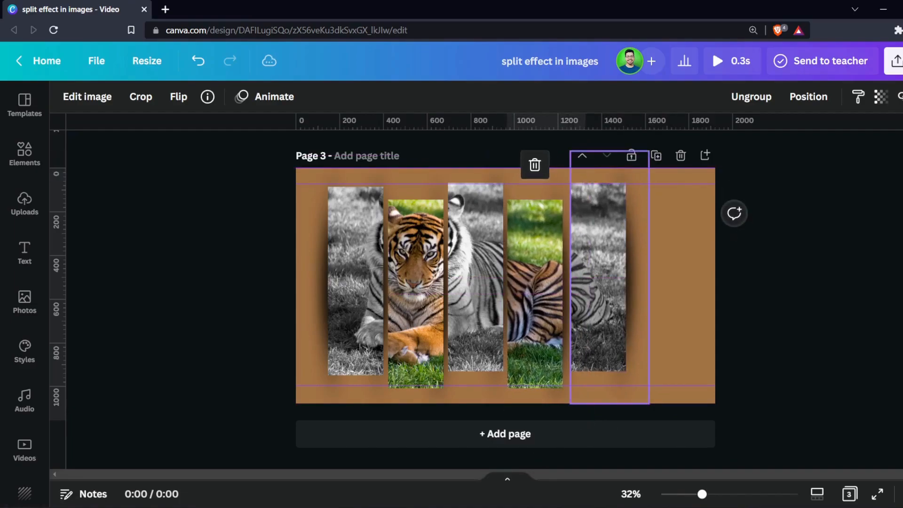
Nudge the fifth strip slightly left to even out its gap with the fourth strip.
left_click(598, 277)
key("Left")
key("Left")
key("Left")
key("Left")
key("Left")
key("Left")
key("Left")
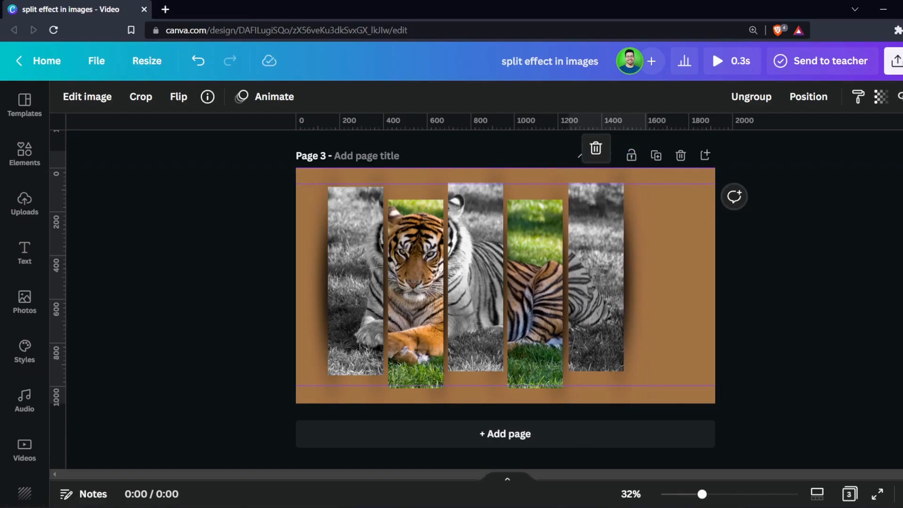
Select all five staggered strips and center them together horizontally on page 3.
left_click_drag(741, 304, 360, 305)
left_click_drag(413, 291, 444, 291)
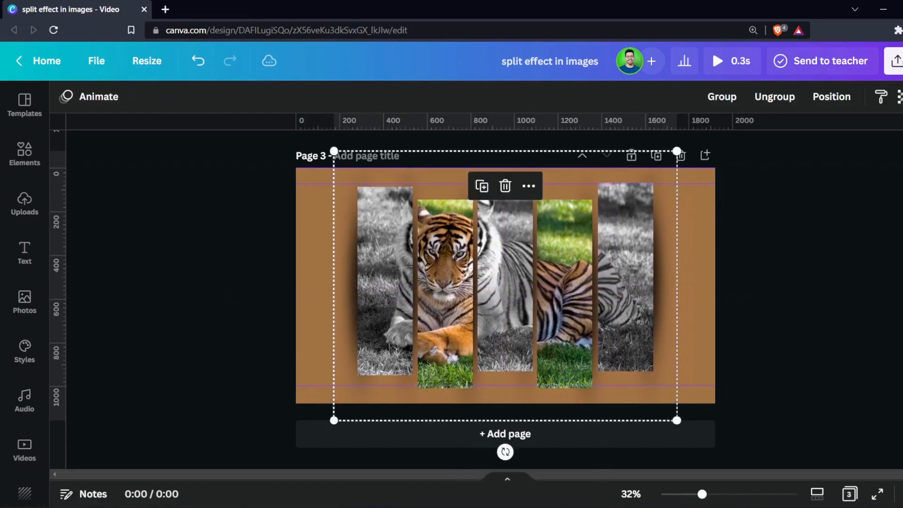
left_click(748, 301)
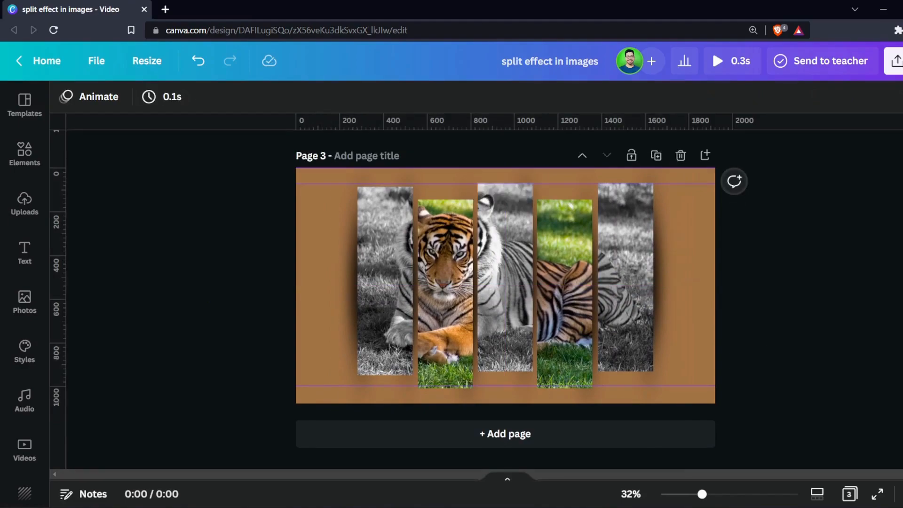